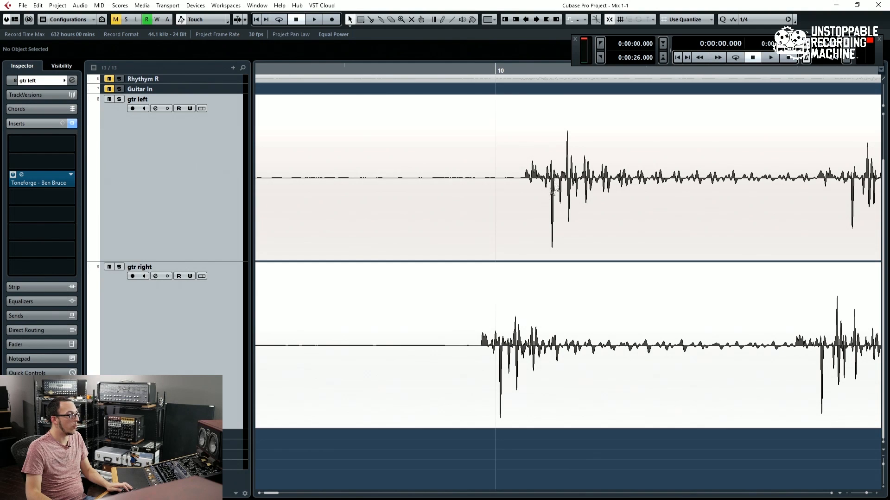
Compare the timing of the note attacks in the gtr left and gtr right waveforms around bars 2, 8 and 10.
scroll(553, 190, up, 3)
scroll(553, 189, right, 3)
scroll(380, 258, up, 3)
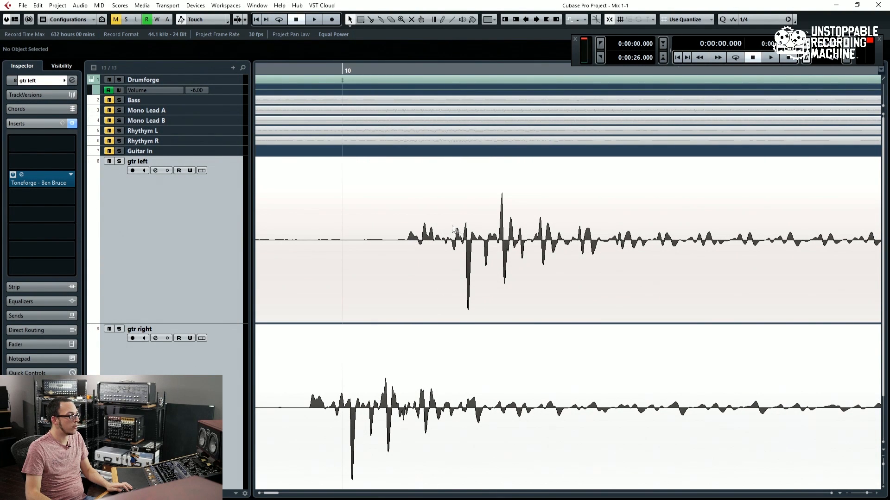
scroll(491, 255, down, 8)
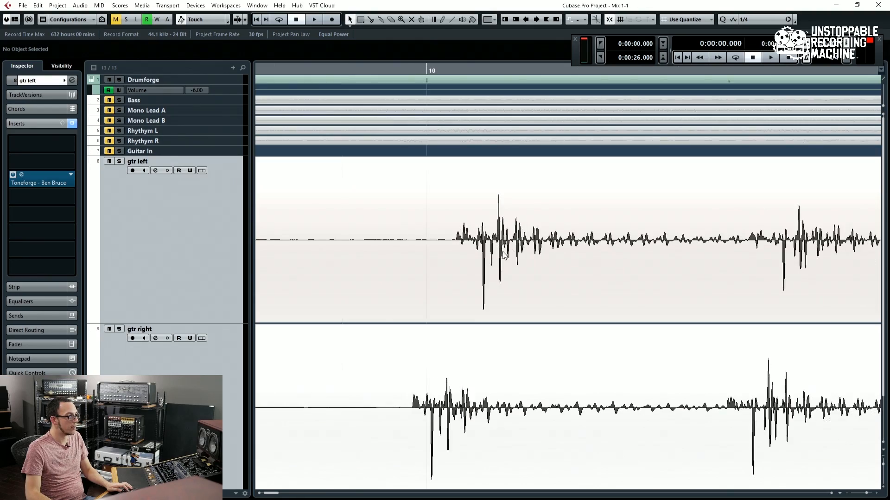
scroll(395, 303, down, 3)
scroll(509, 250, left, 10)
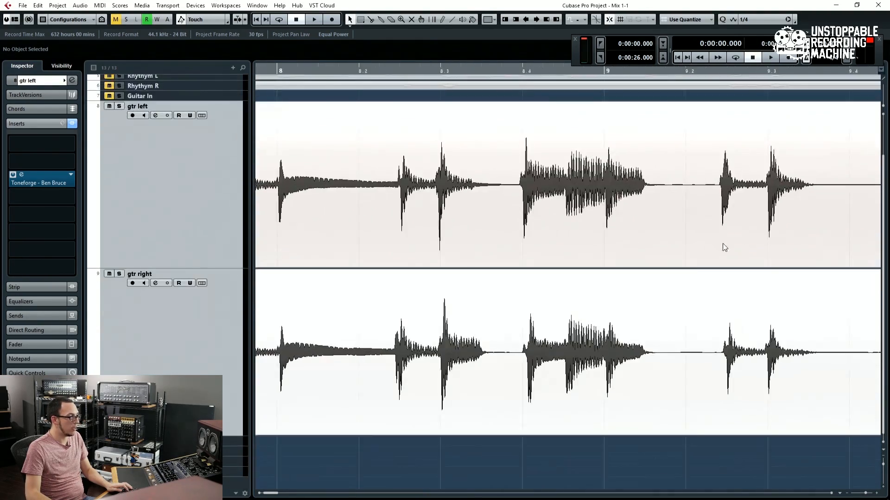
scroll(399, 233, left, 9)
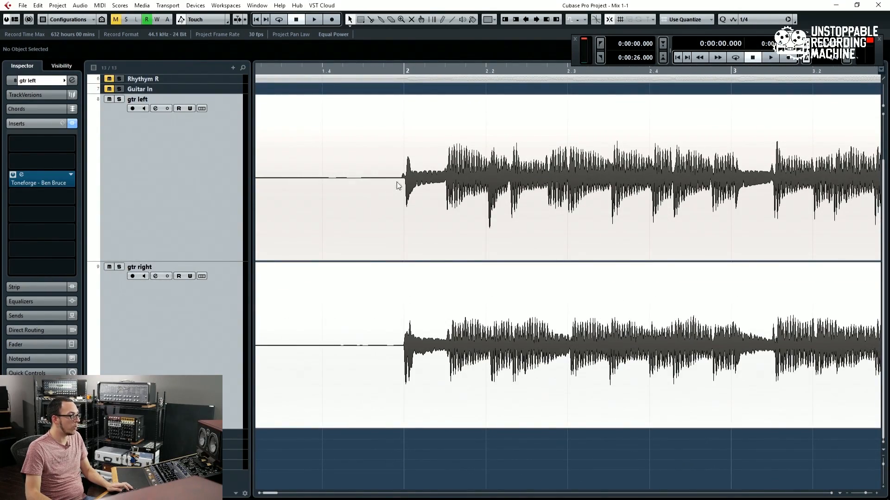
scroll(398, 185, up, 5)
scroll(411, 184, down, 2)
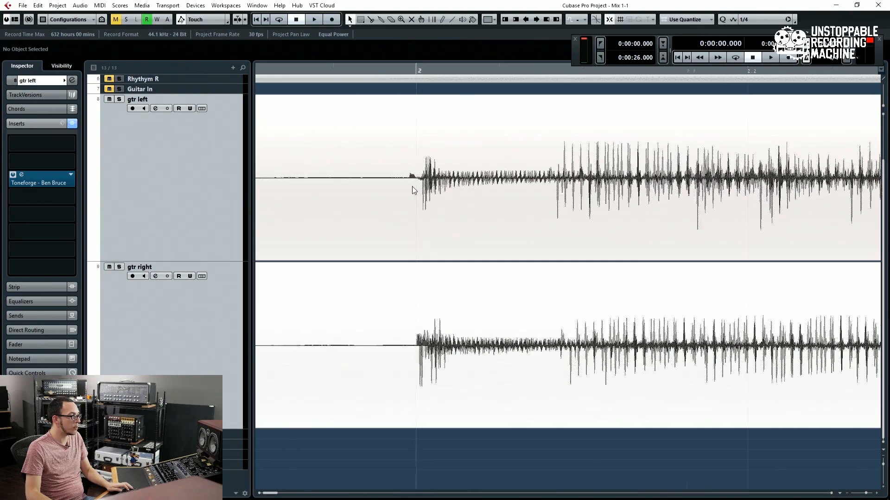
scroll(412, 186, down, 3)
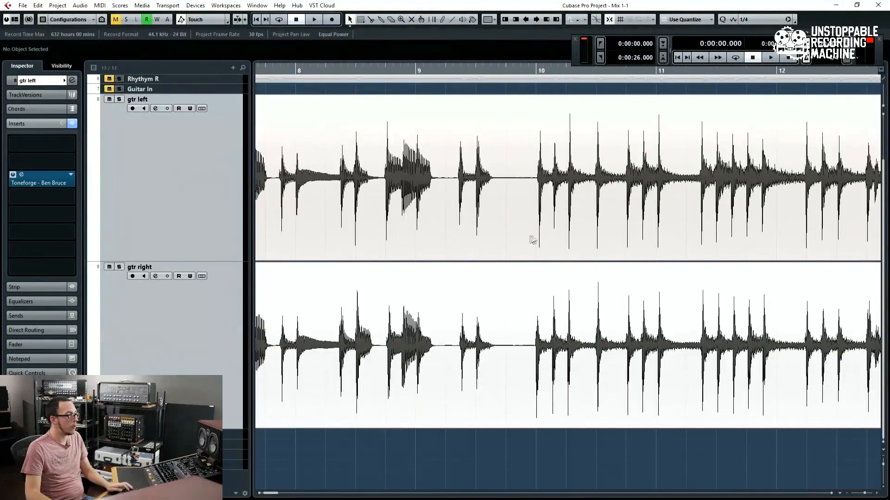
scroll(532, 239, up, 6)
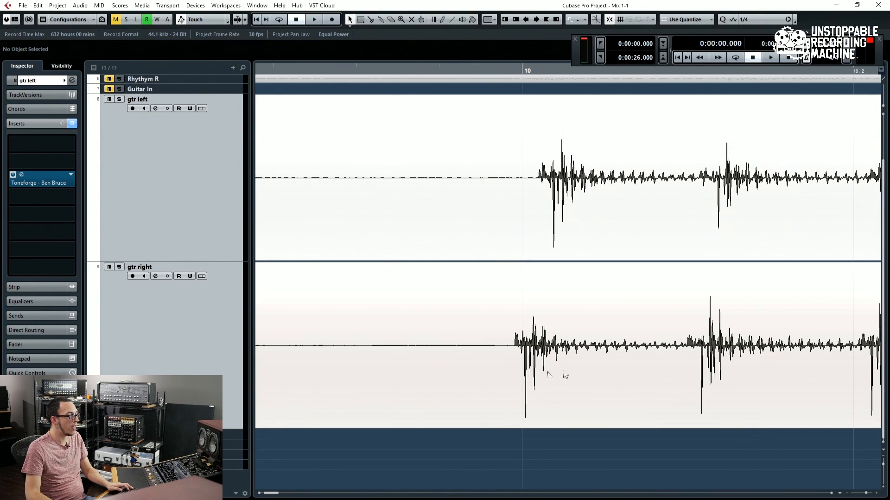
scroll(643, 359, down, 4)
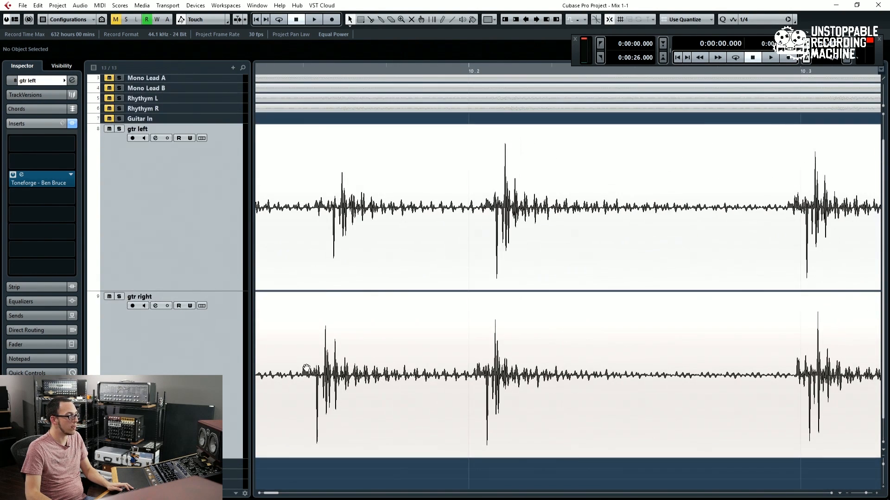
scroll(423, 325, up, 4)
scroll(489, 224, up, 2)
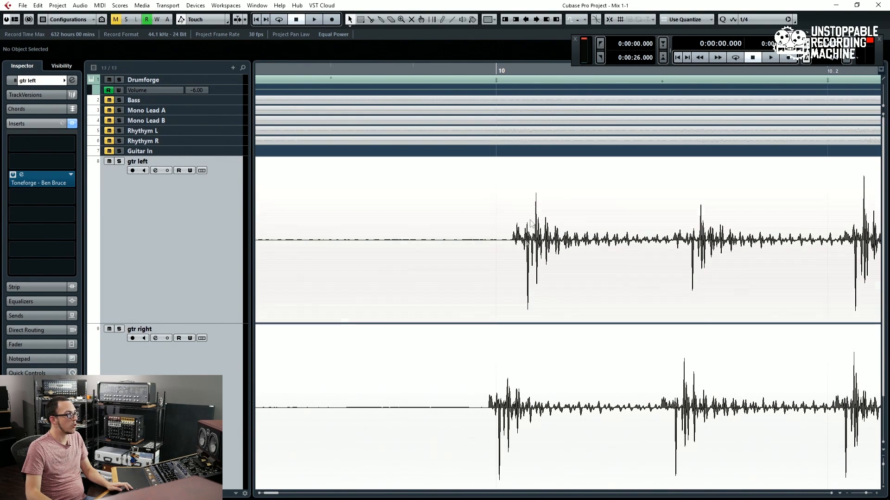
Try splitting the gtr left clip inside the pick attack after bar 10 and moving that cut, with the waveforms magnified vertically.
click(523, 273)
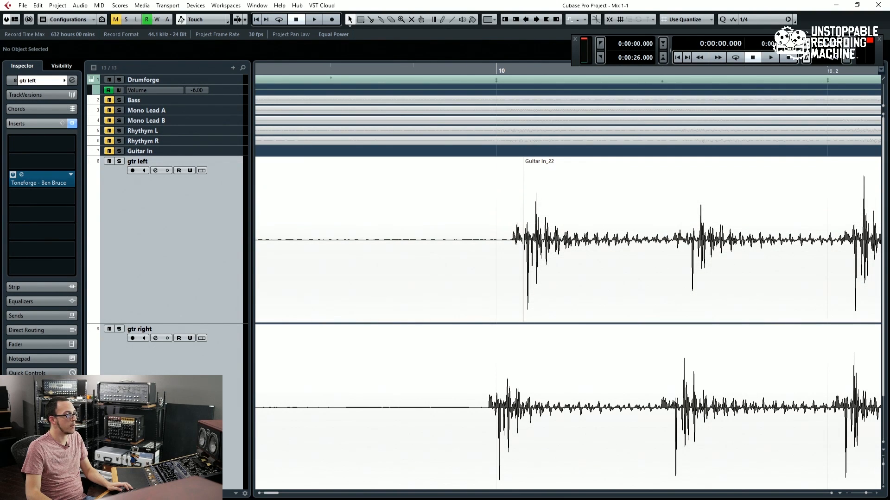
drag(884, 103, 883, 93)
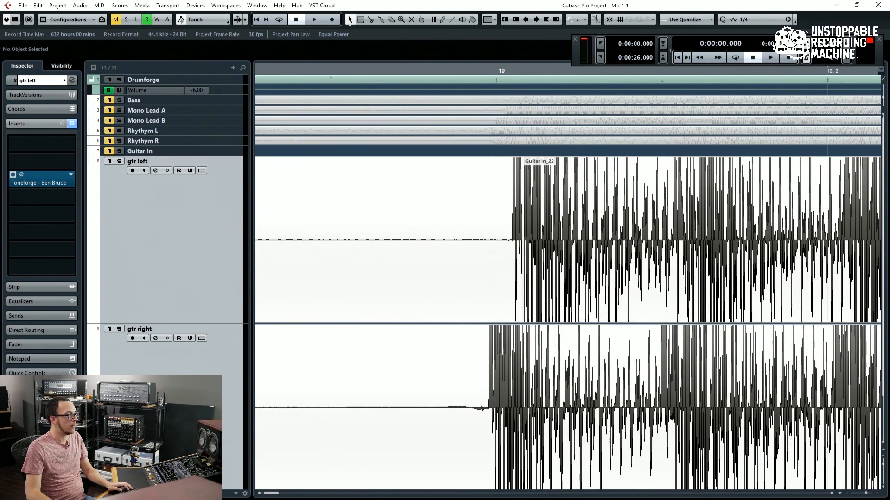
scroll(520, 252, up, 2)
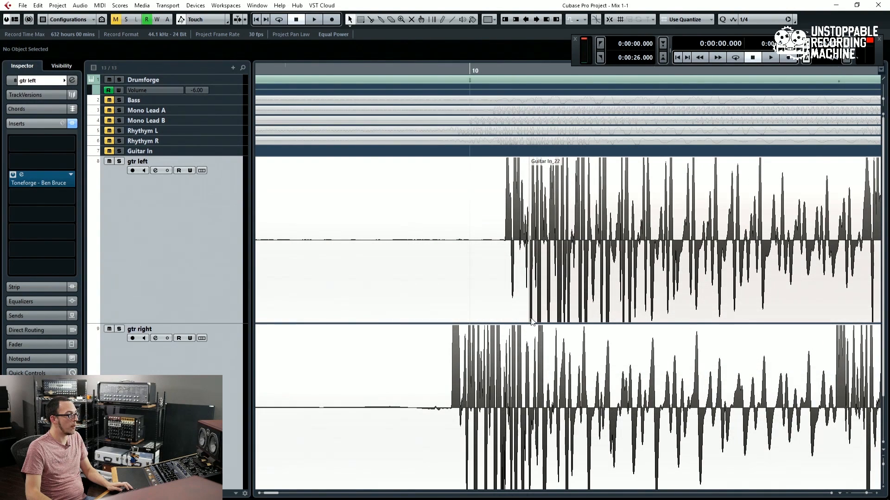
drag(527, 320, 443, 305)
key(ctrl+z)
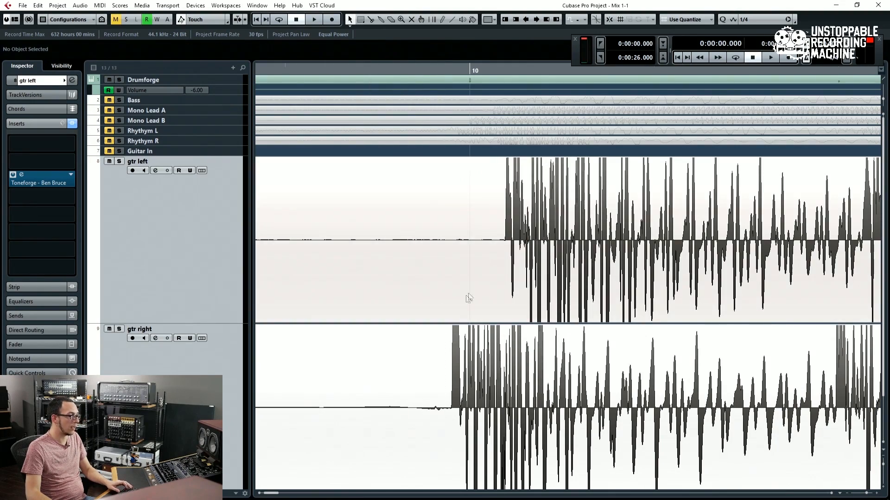
Mark the gtr left pick attack after bar 10 as a range from 10.1.1.20 to 10.1.1.44, then return to object selection.
scroll(482, 281, down, 2)
scroll(471, 228, up, 6)
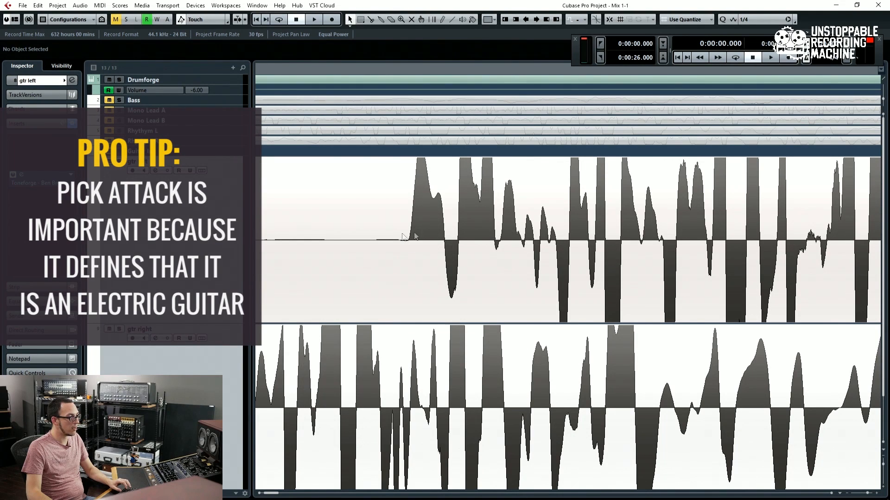
right_click(478, 238)
click(477, 236)
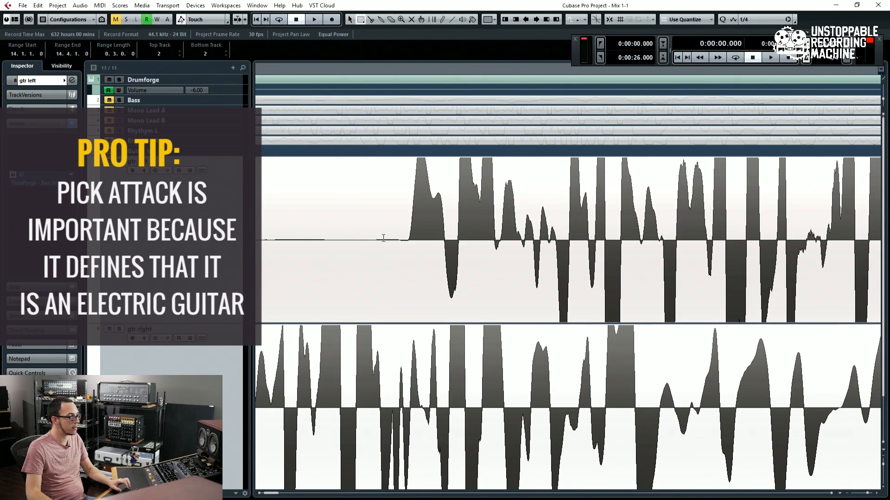
drag(382, 236, 606, 236)
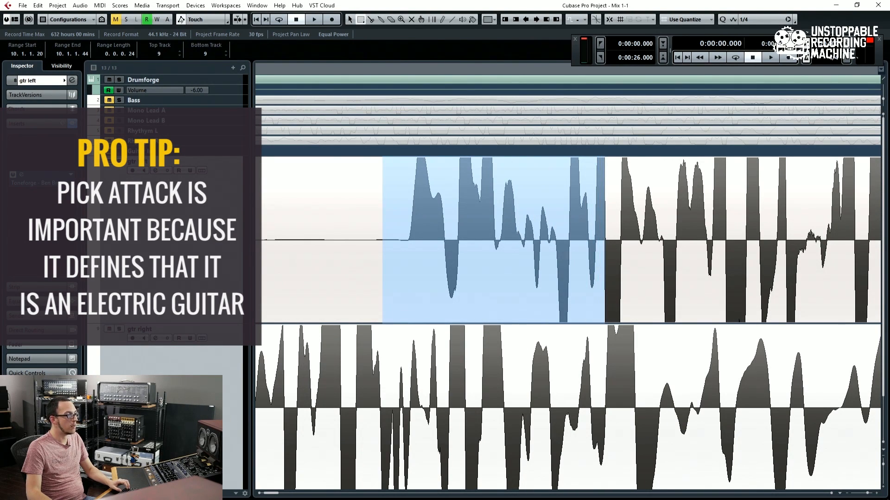
scroll(560, 236, down, 6)
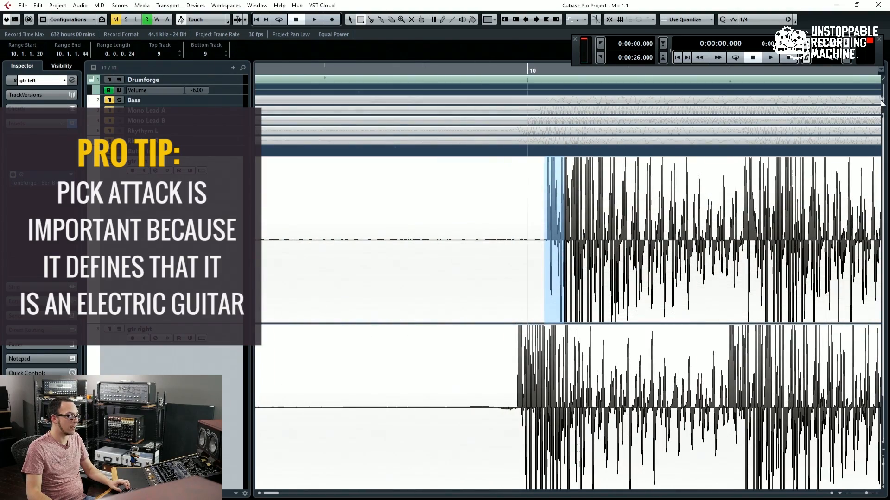
scroll(557, 241, down, 6)
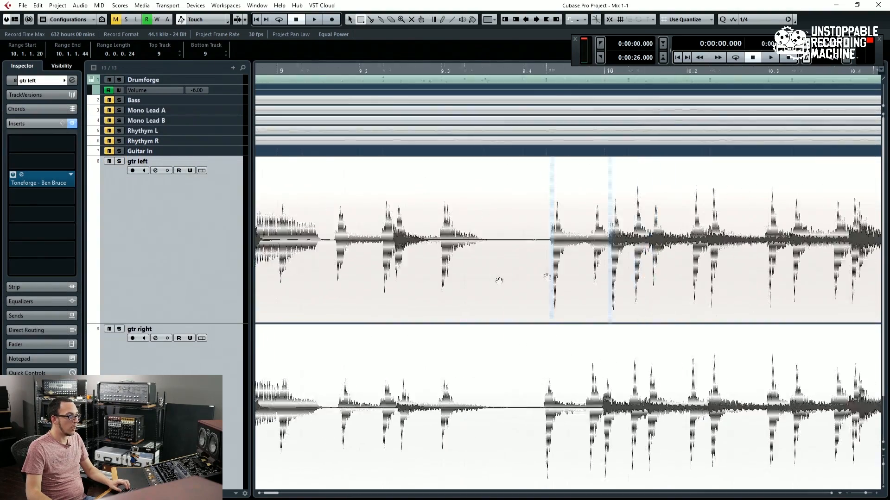
key(1)
Examine both guitar tracks across the whole riff for notes whose attacks differ in timing between gtr left and gtr right.
scroll(550, 301, up, 5)
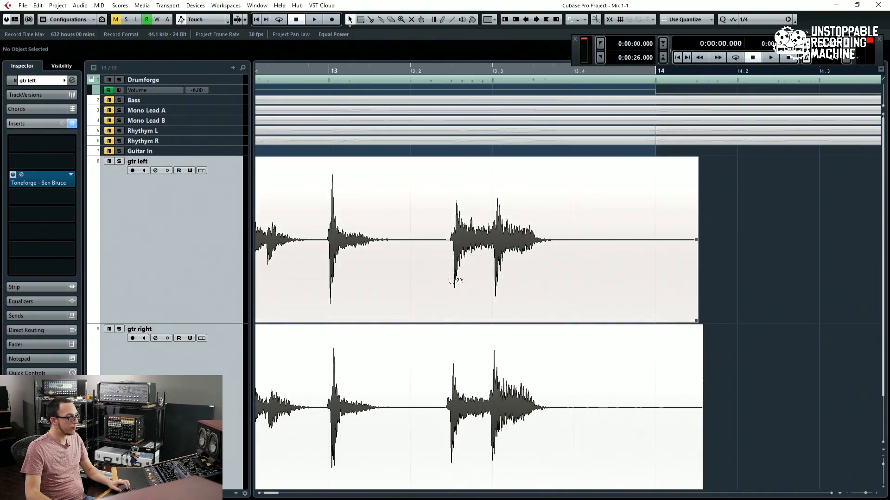
scroll(551, 263, down, 3)
scroll(582, 264, up, 4)
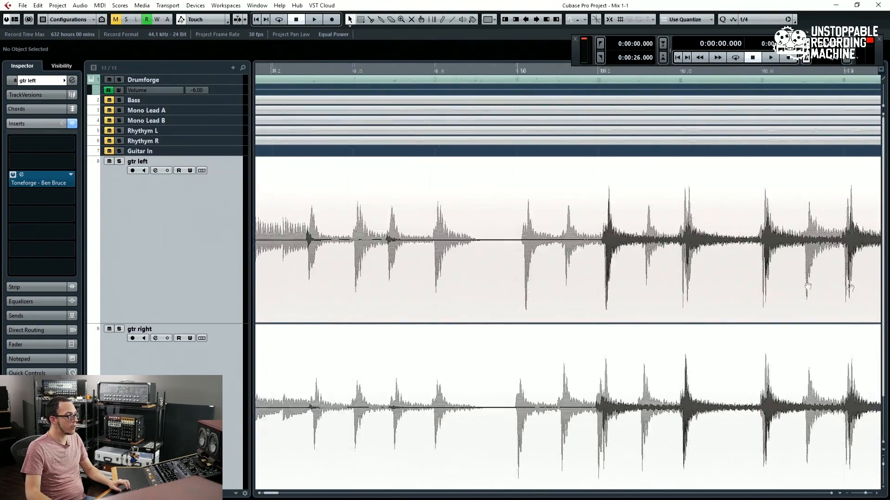
scroll(583, 265, down, 6)
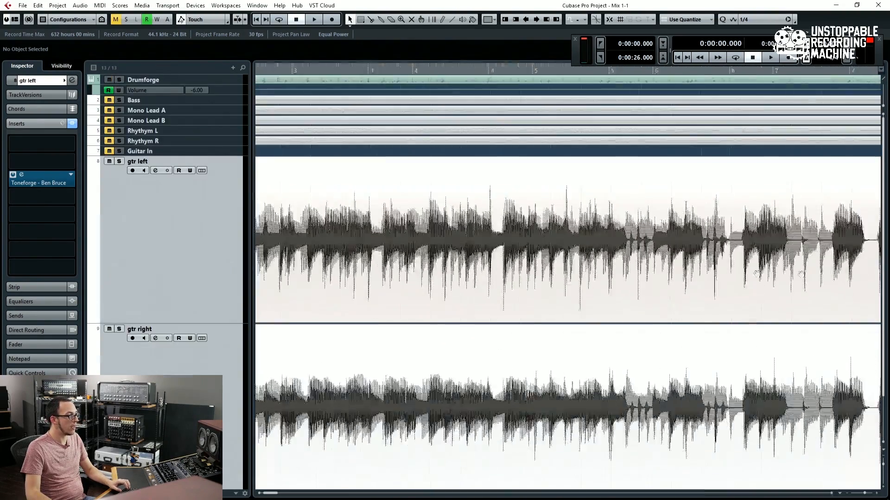
scroll(355, 230, up, 3)
scroll(362, 226, up, 4)
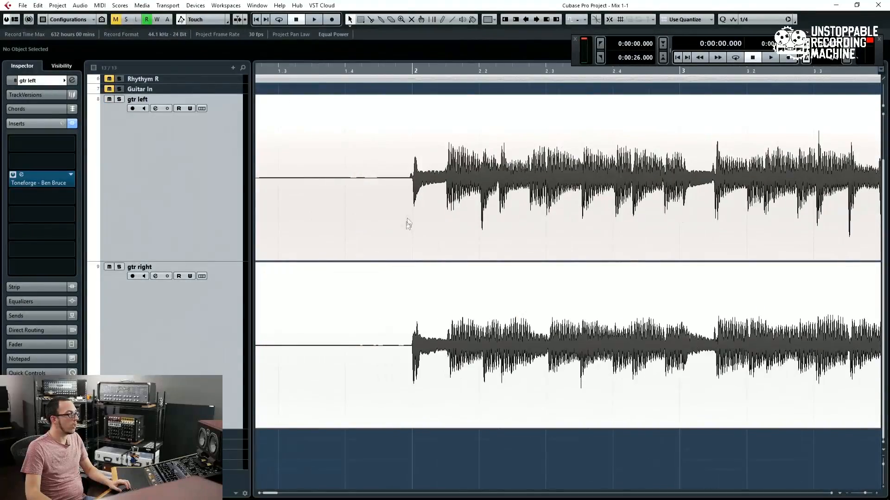
scroll(408, 224, down, 3)
scroll(440, 301, up, 3)
scroll(445, 297, up, 3)
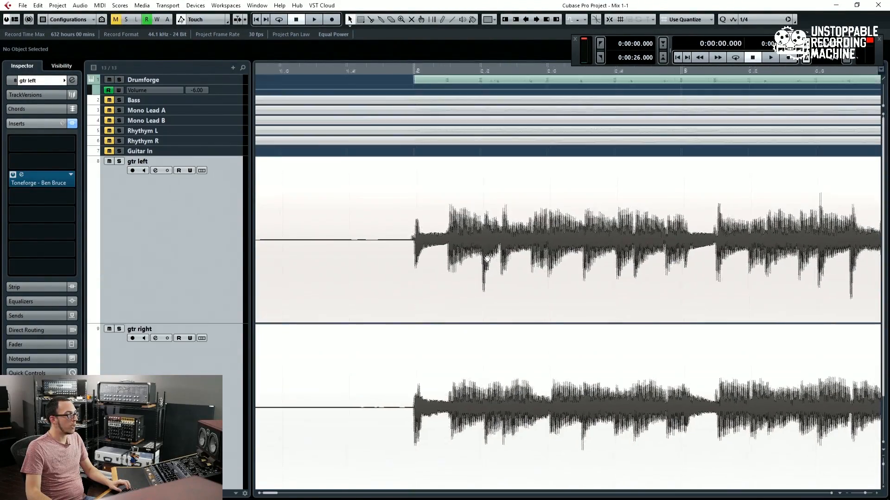
scroll(285, 311, right, 6)
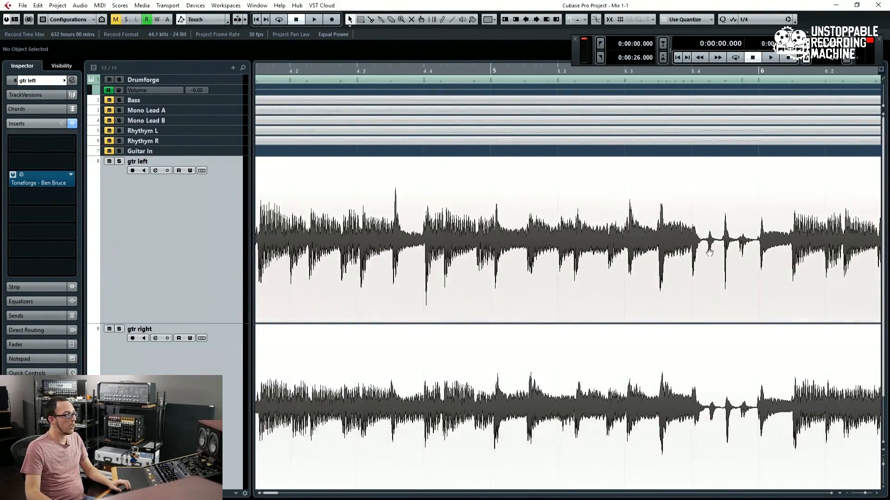
scroll(419, 342, right, 3)
scroll(656, 232, down, 3)
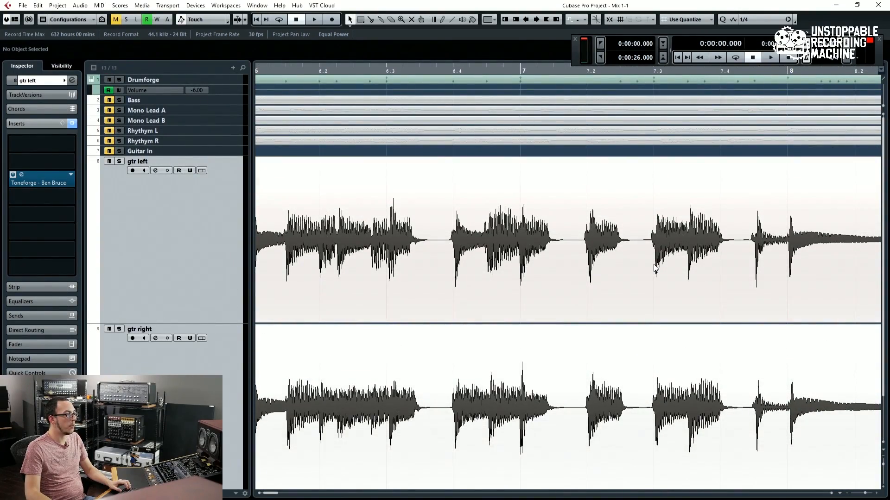
scroll(655, 269, down, 3)
scroll(750, 228, up, 3)
scroll(440, 320, right, 3)
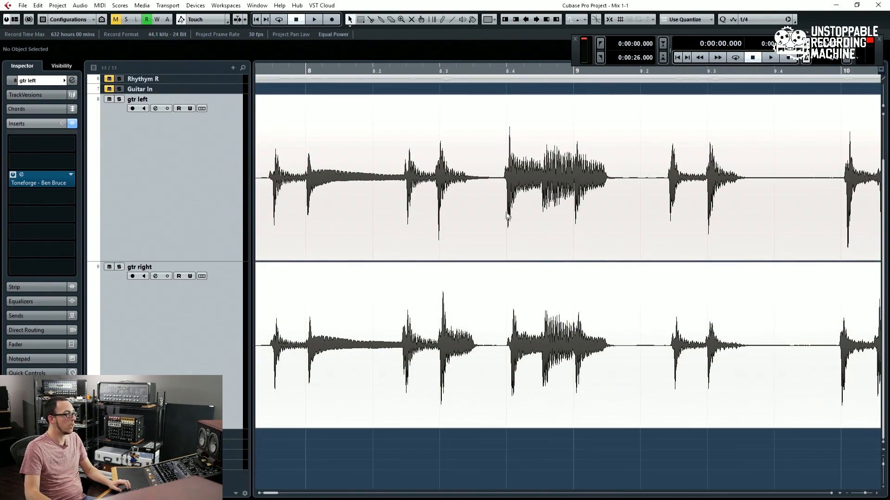
Split the gtr right clip at beat 8.4, in the silence just before the late note.
scroll(519, 265, up, 2)
scroll(423, 201, up, 2)
scroll(425, 185, up, 1)
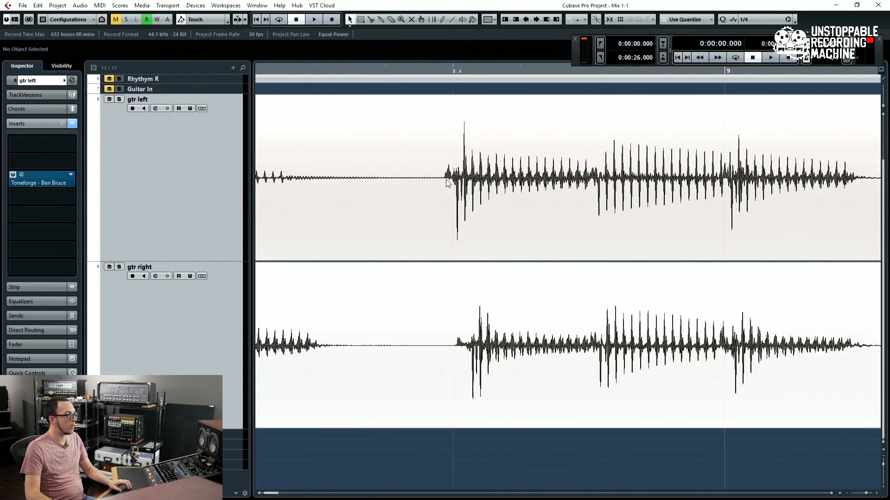
scroll(445, 172, up, 1)
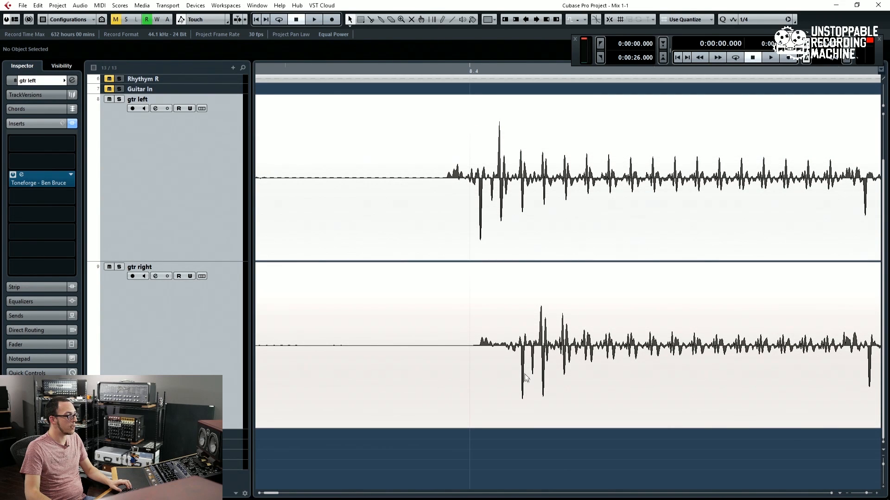
scroll(524, 371, left, 1)
scroll(470, 260, left, 2)
scroll(471, 260, up, 1)
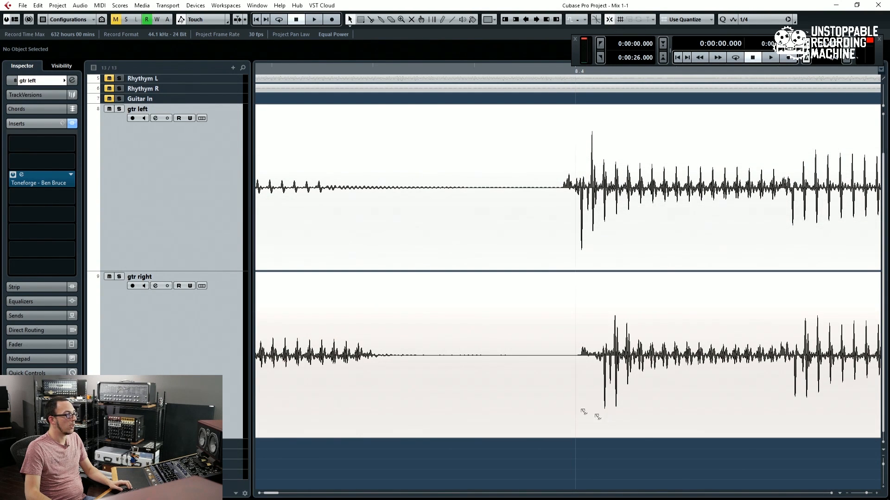
click(579, 362)
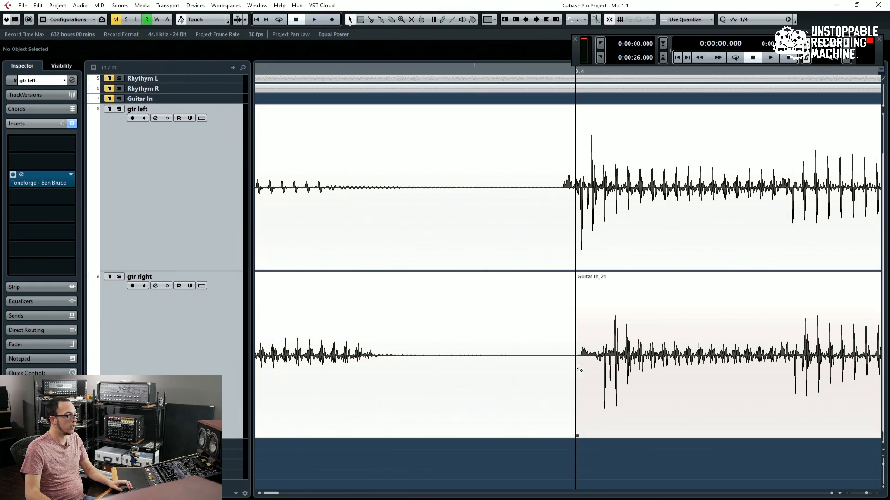
drag(632, 357, 626, 356)
Split the gtr right clip at 13.4.1.0 and delete the silent piece that follows.
scroll(645, 345, up, 6)
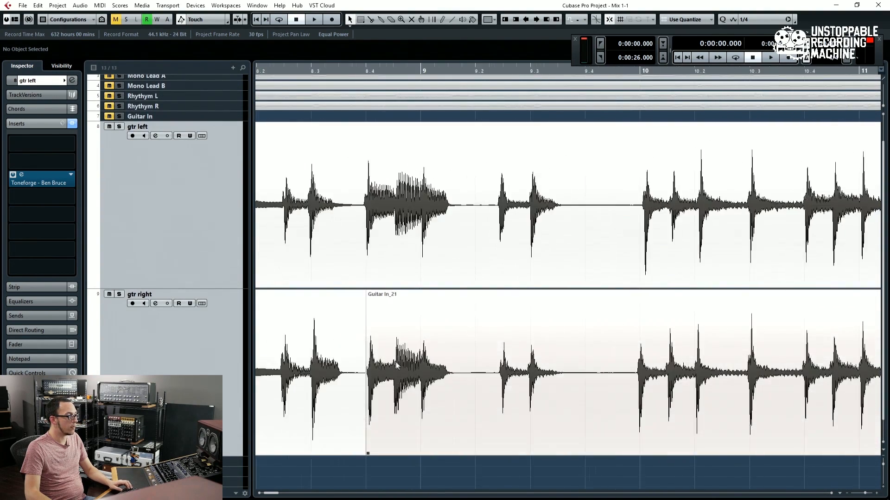
scroll(717, 375, up, 2)
click(687, 388)
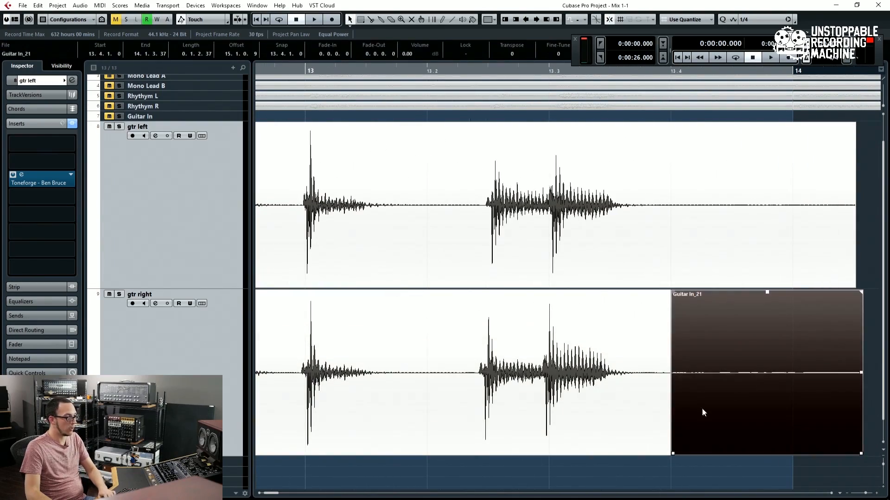
key(Delete)
Slip the gtr right audio after the 8.4 cut earlier to match gtr left, and place the project cursor on the first tall peak.
scroll(674, 393, down, 5)
scroll(319, 377, up, 6)
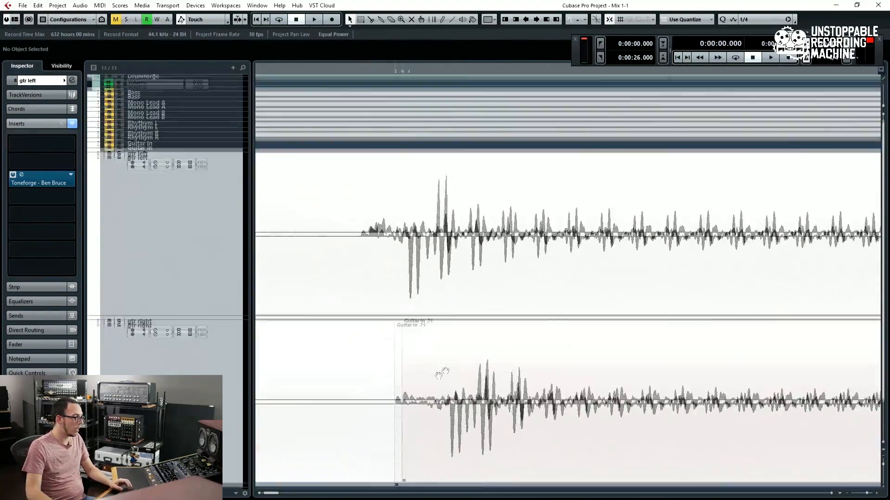
drag(570, 347, 482, 343)
scroll(492, 323, up, 1)
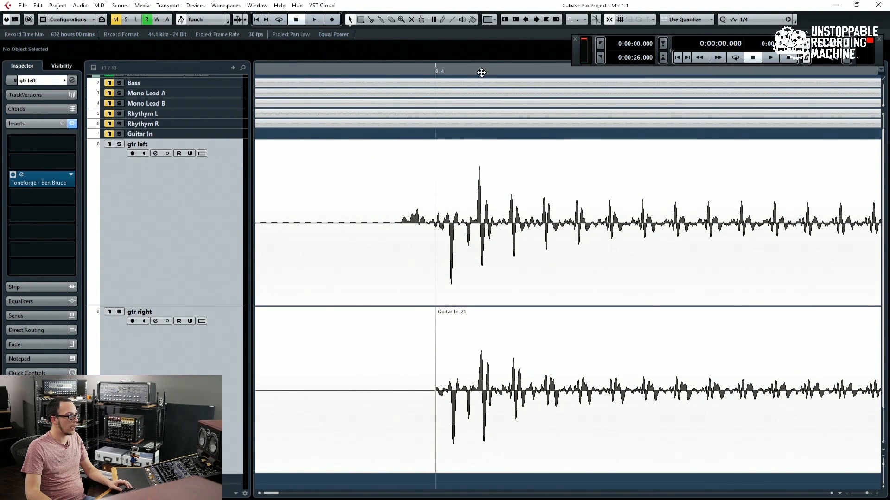
click(478, 70)
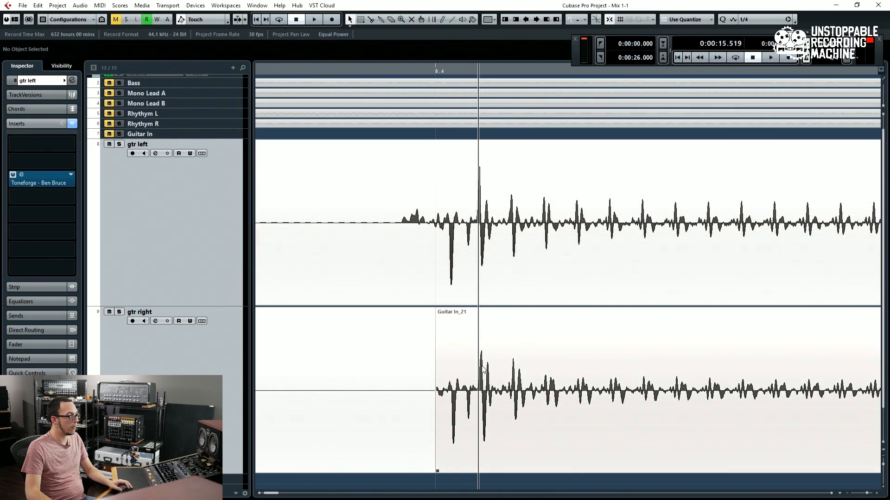
Examine how the note attacks after the 8.4 cut line up between gtr left and gtr right.
scroll(480, 373, up, 5)
scroll(494, 397, down, 5)
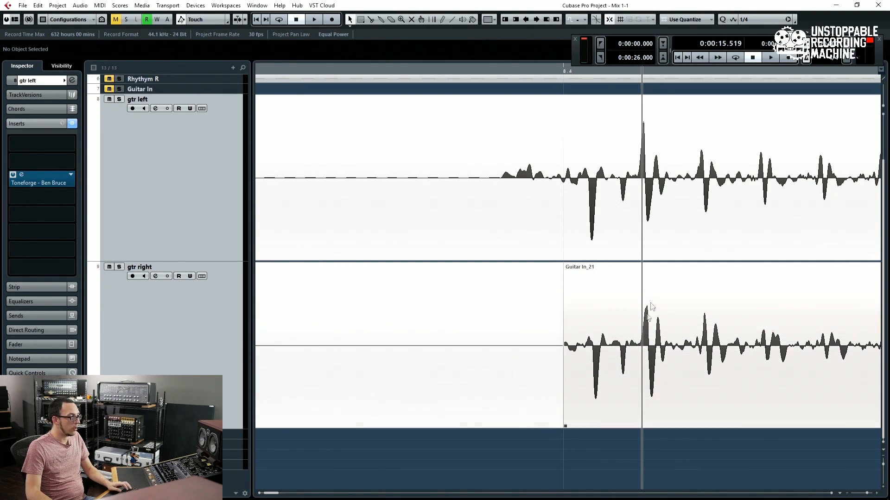
scroll(650, 309, up, 2)
scroll(602, 346, down, 5)
scroll(547, 278, right, 2)
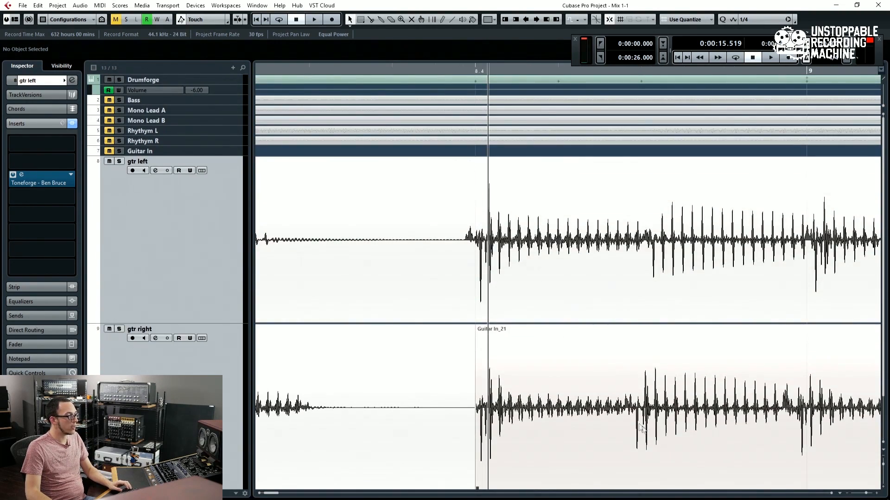
scroll(630, 408, down, 2)
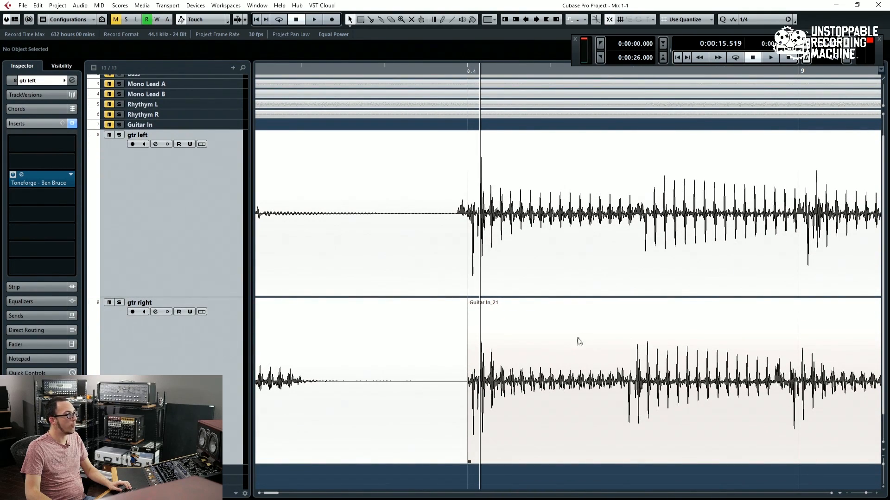
scroll(546, 356, down, 2)
scroll(572, 326, left, 1)
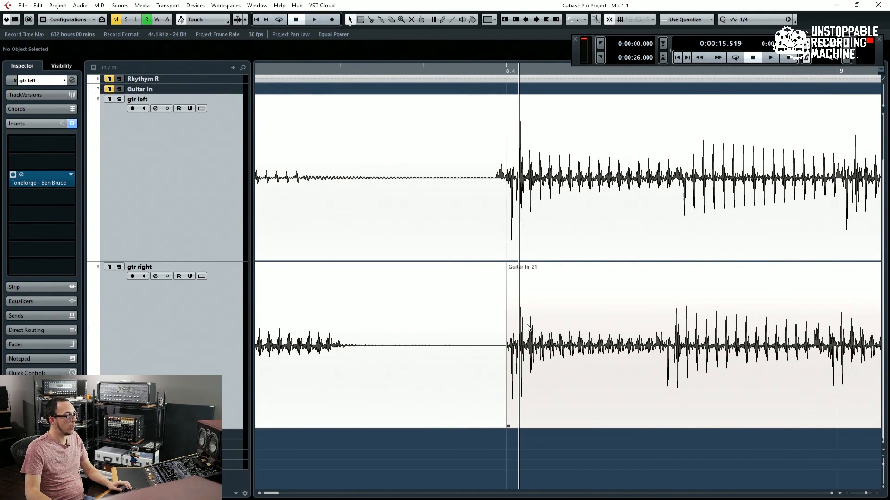
Try extending the start of the gtr right clip at 8.4 earlier by one 1/4 step.
click(555, 296)
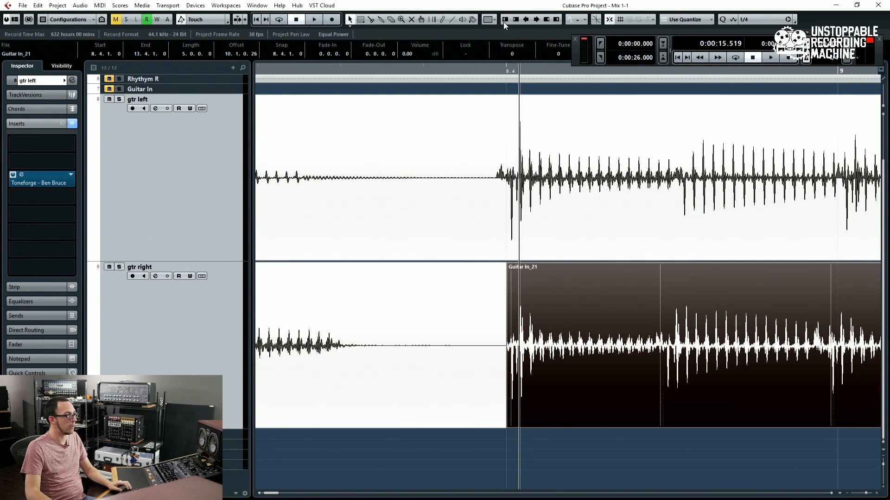
click(505, 19)
key(g)
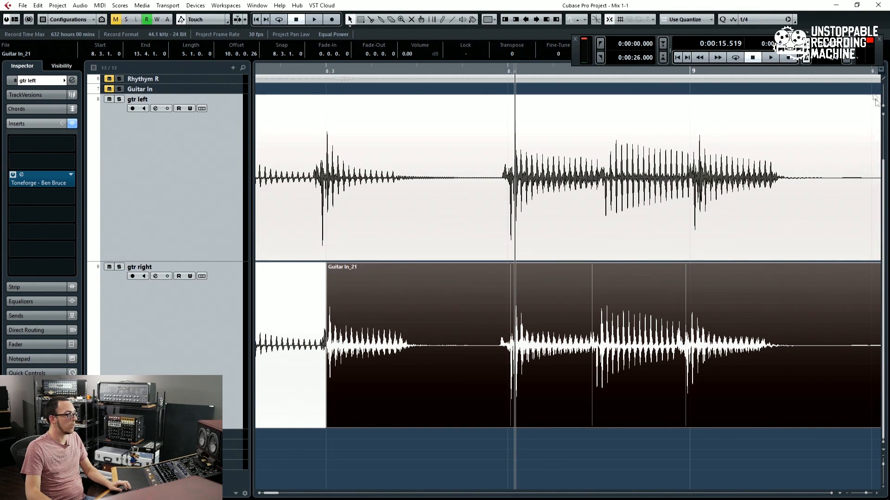
key(ctrl+Right)
Try a 1/128 quantize value for extending the start of the gtr right clip at 8.4 one step earlier.
click(744, 19)
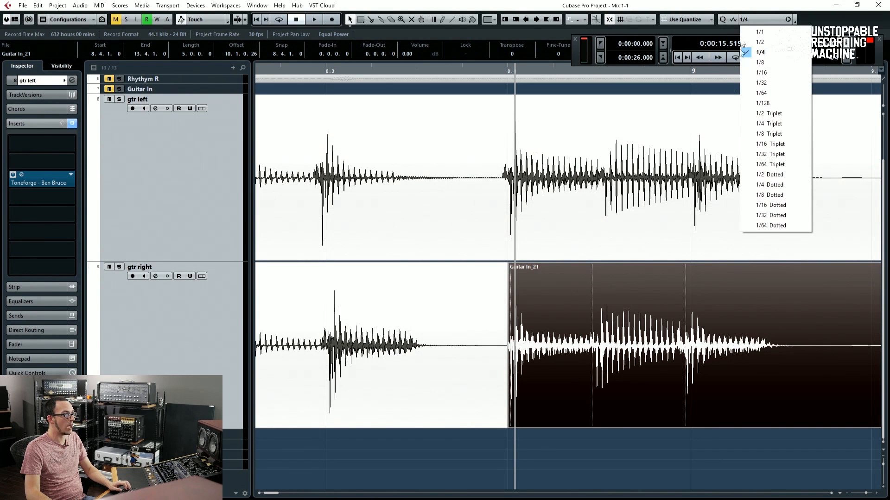
click(763, 103)
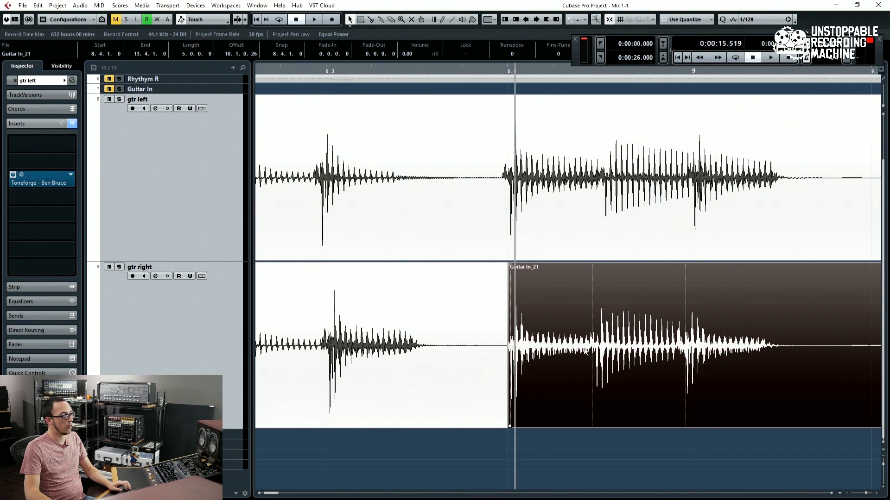
click(506, 20)
ctrl+scroll(510, 366, up, 6)
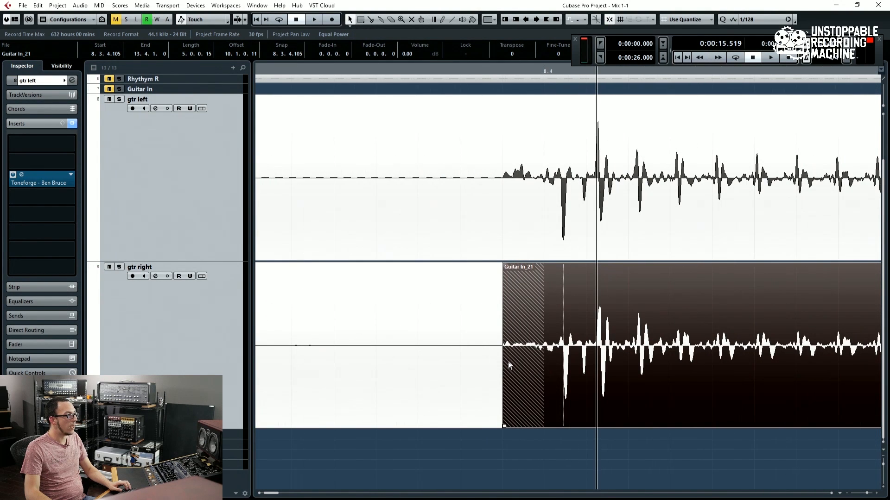
key(ctrl+z)
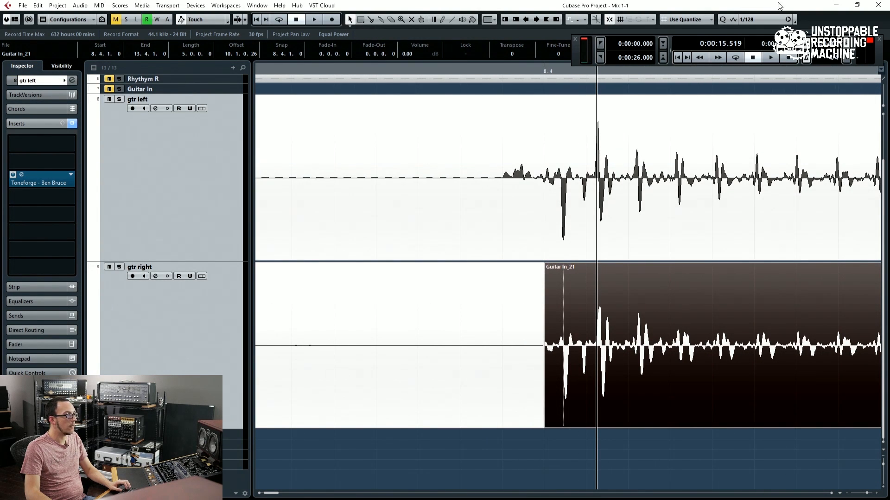
Set the quantize value to 1/64 and extend the start of the gtr right clip at 8.4 earlier to 8.3.4.90.
click(771, 18)
click(766, 94)
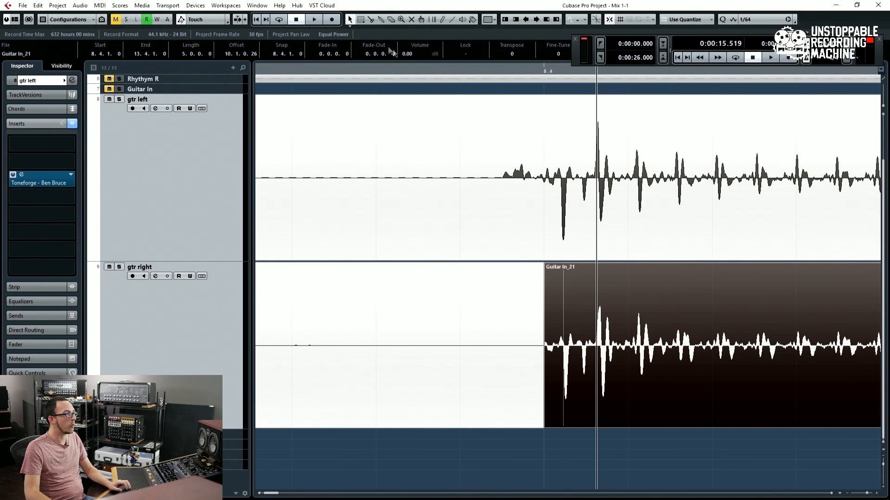
click(507, 22)
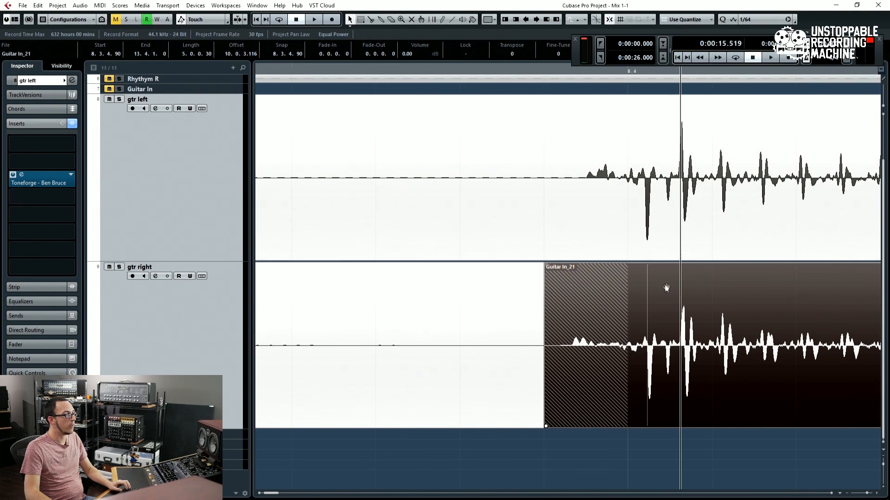
Remove the hitpoints from the gtr right clip that follows the 8.4 cut.
scroll(548, 341, right, 3)
scroll(548, 340, down, 2)
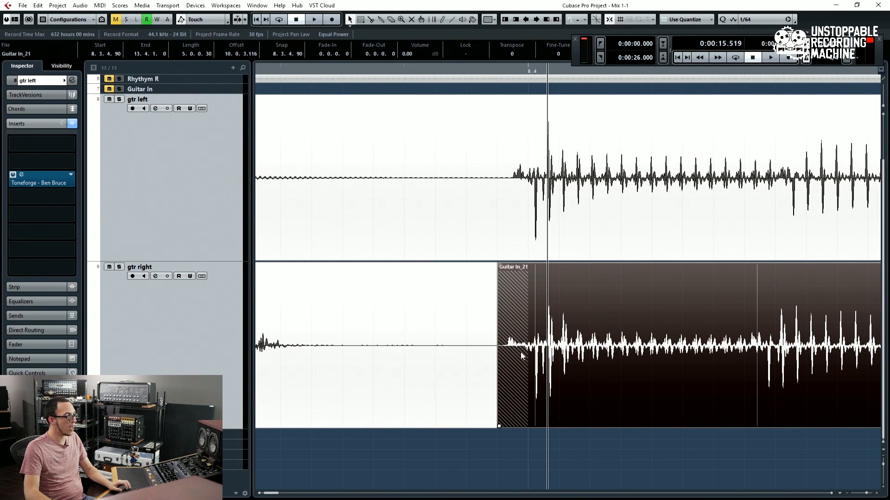
scroll(582, 321, right, 2)
scroll(572, 325, down, 1)
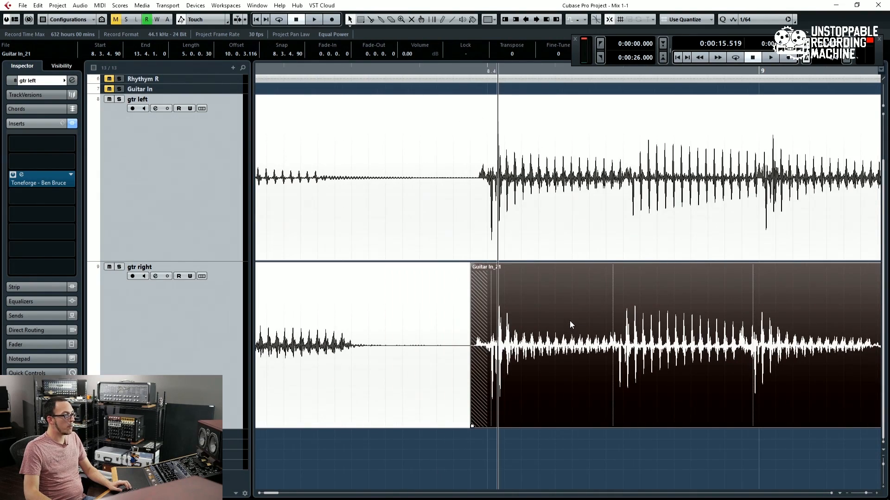
scroll(638, 317, right, 3)
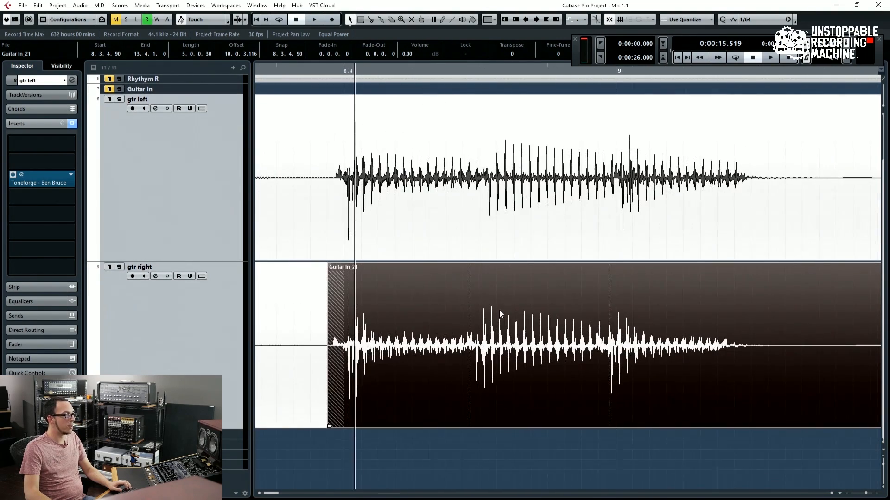
right_click(542, 349)
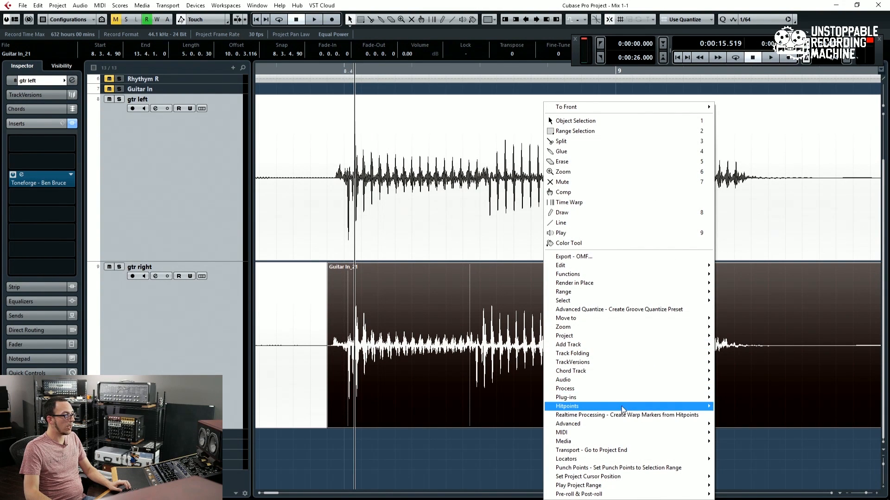
mouse_move(616, 409)
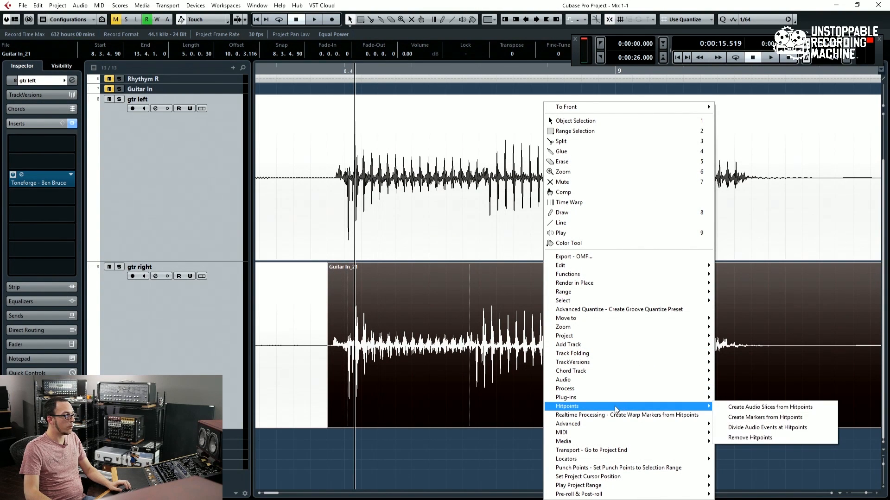
click(753, 438)
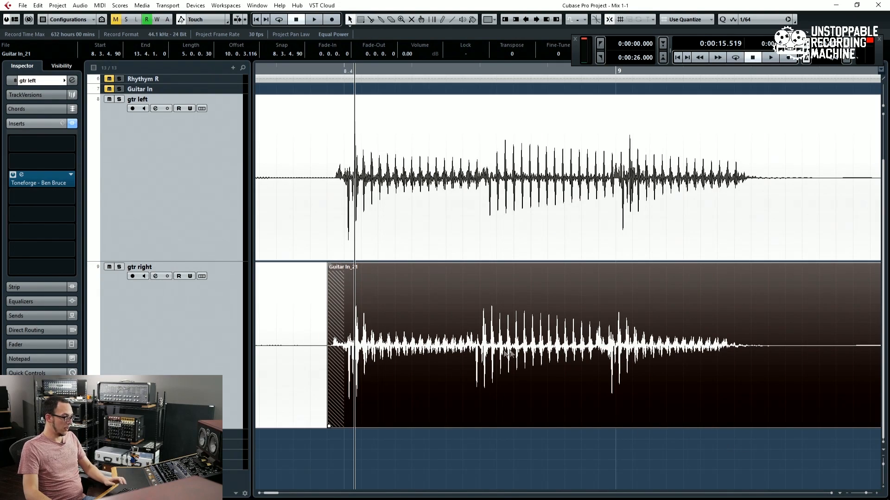
Split gtr right at 9.2.2.60 and move the following piece to 9.2.2.89, matching the note at 9.3 to gtr left.
scroll(471, 351, left, 3)
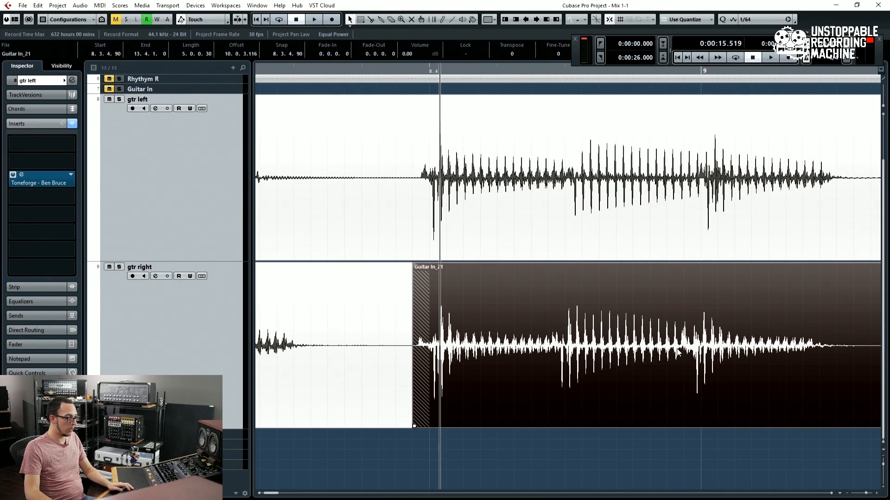
scroll(678, 352, right, 8)
scroll(632, 366, right, 9)
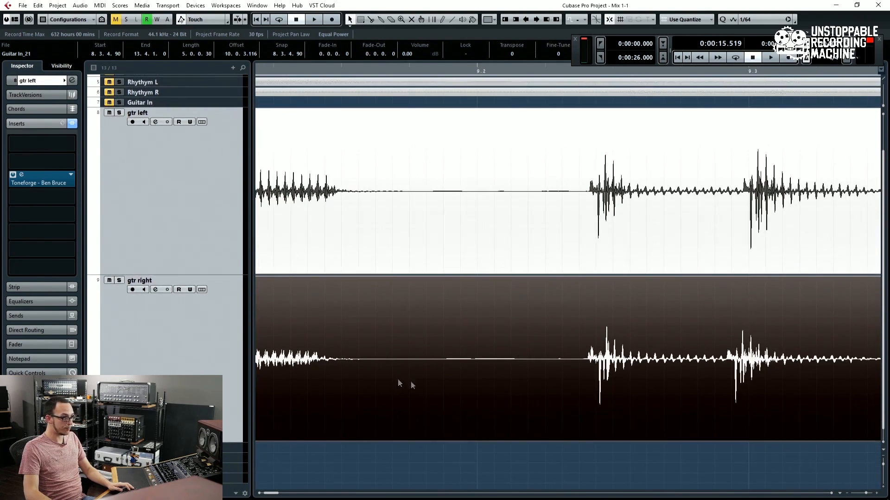
scroll(533, 366, down, 1)
click(576, 369)
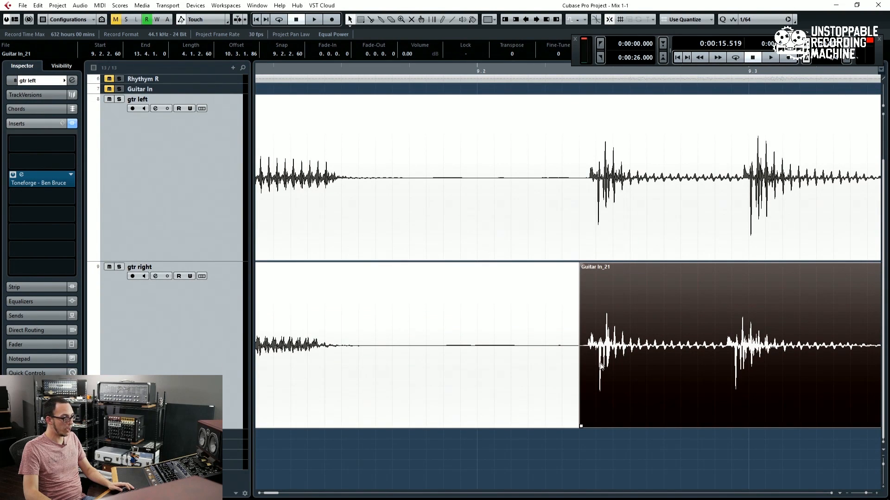
mouse_move(606, 364)
mouse_down()
mouse_move(693, 356)
mouse_move(606, 356)
mouse_move(622, 365)
mouse_up()
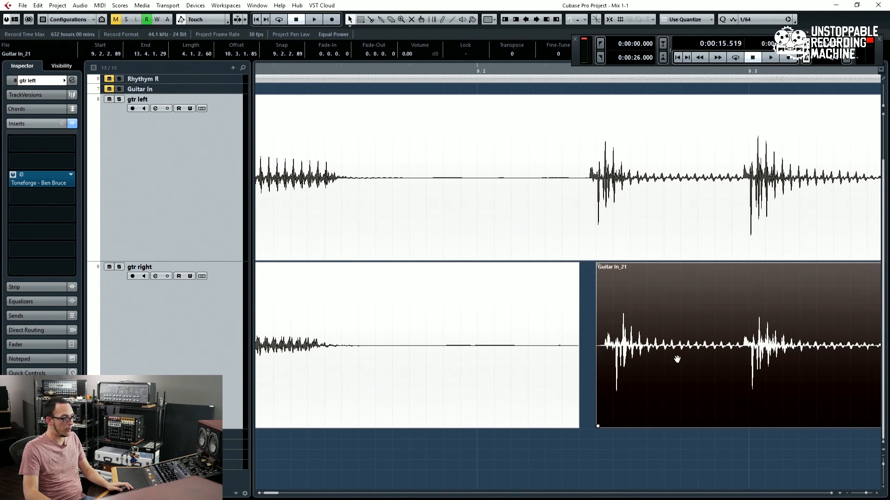
Split the gtr left clip in the silence just before the first note after 9.2.
scroll(428, 338, right, 5)
scroll(429, 338, up, 1)
ctrl+scroll(438, 349, up, 2)
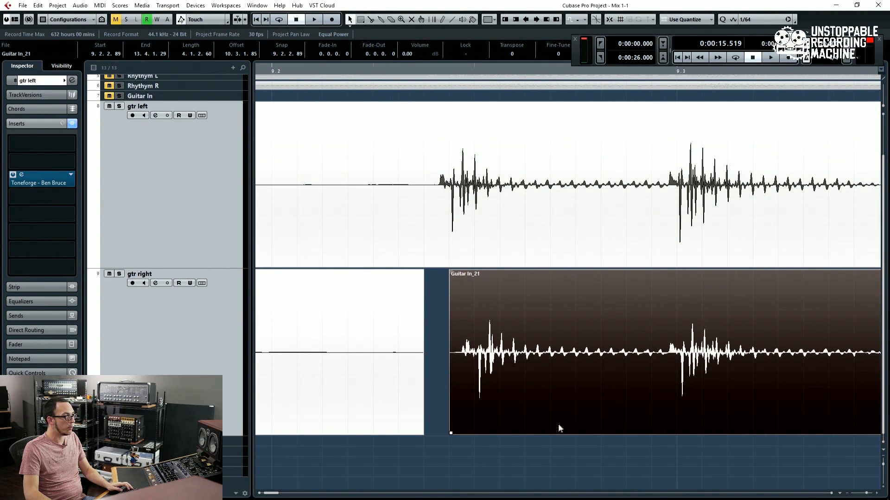
alt+click(427, 196)
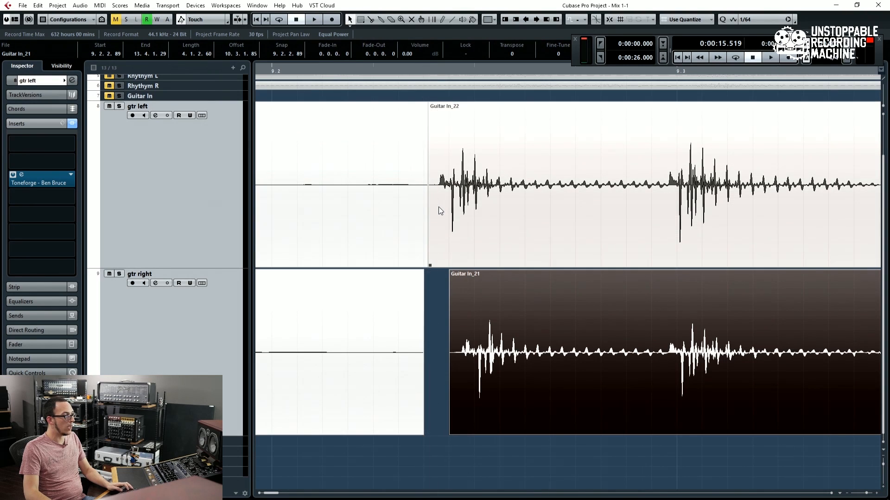
Move the gtr left piece after the new split later to 9.2.2.95, aligning its first note with gtr right.
ctrl+scroll(439, 206, up, 7)
ctrl+scroll(439, 206, down, 6)
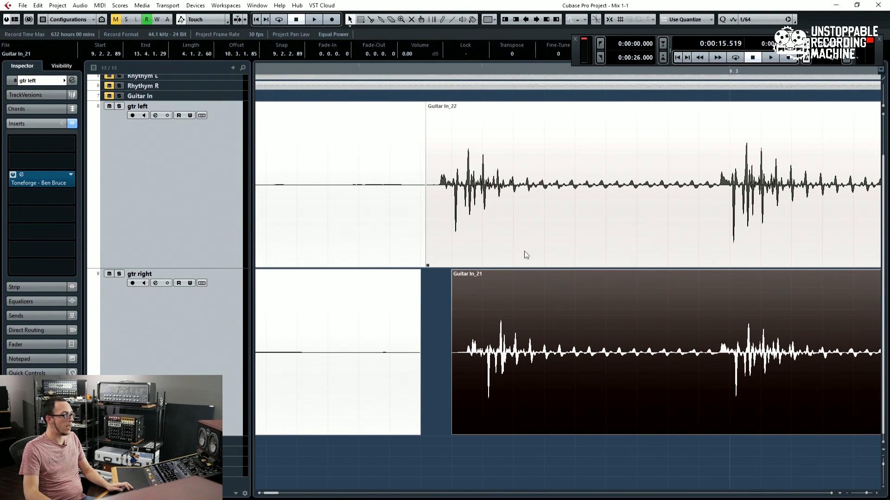
scroll(526, 254, up, 2)
scroll(465, 264, right, 3)
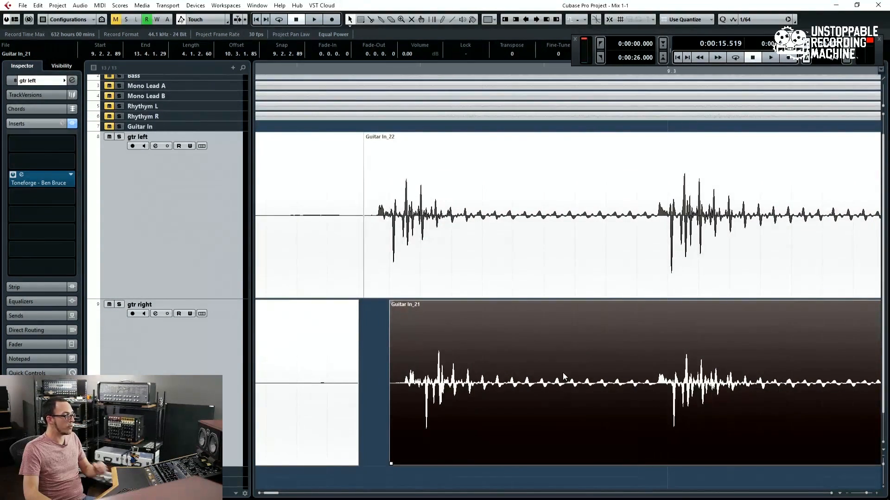
click(419, 241)
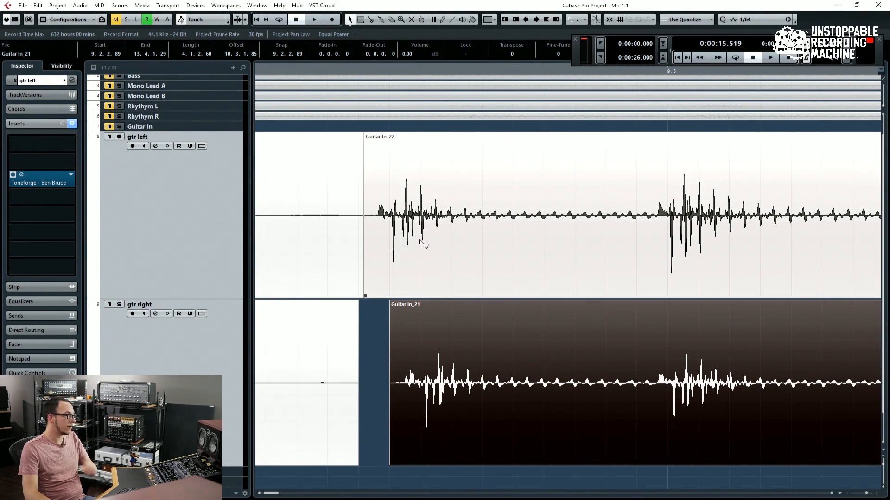
scroll(418, 241, left, 2)
scroll(473, 194, down, 2)
drag(468, 195, 484, 207)
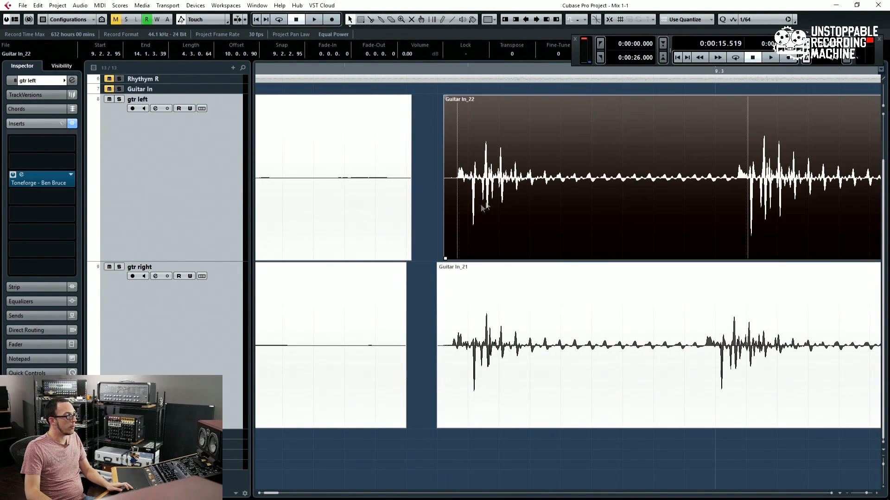
Split the gtr right clip at bar 9 and slip the audio after the cut later to match gtr left.
scroll(495, 296, left, 10)
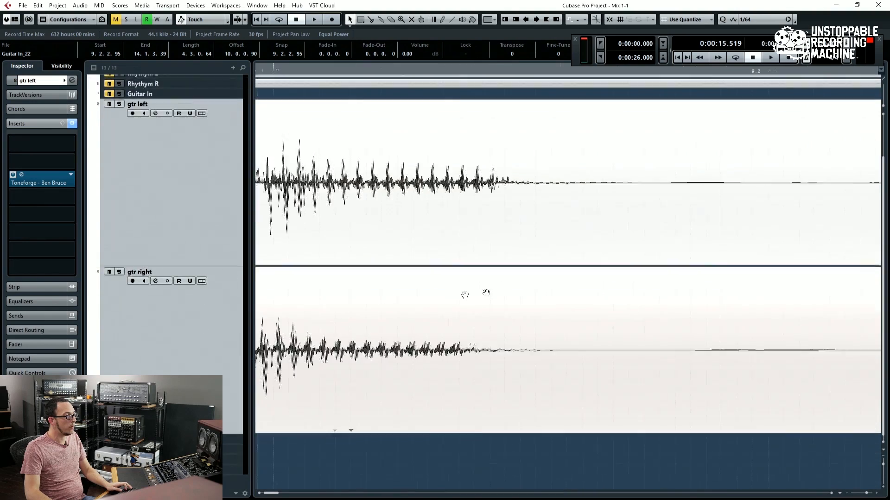
scroll(366, 324, left, 5)
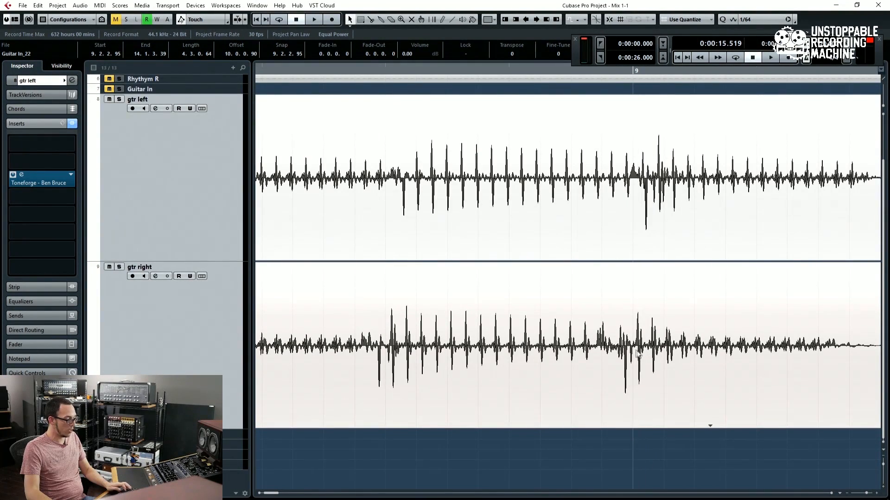
mouse_move(662, 378)
mouse_down()
mouse_move(718, 382)
mouse_move(671, 377)
mouse_up()
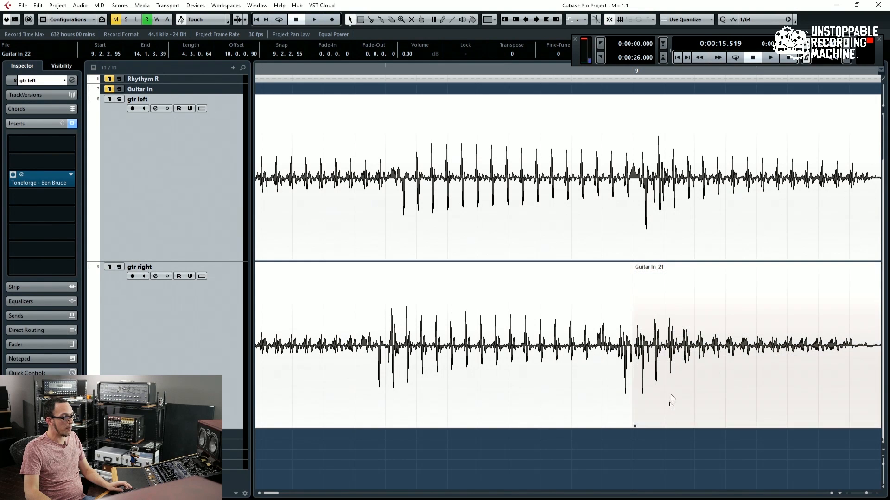
Extend the start of the gtr right clip at bar 9 earlier to 8.4.4.90 to include the pick attack.
click(646, 404)
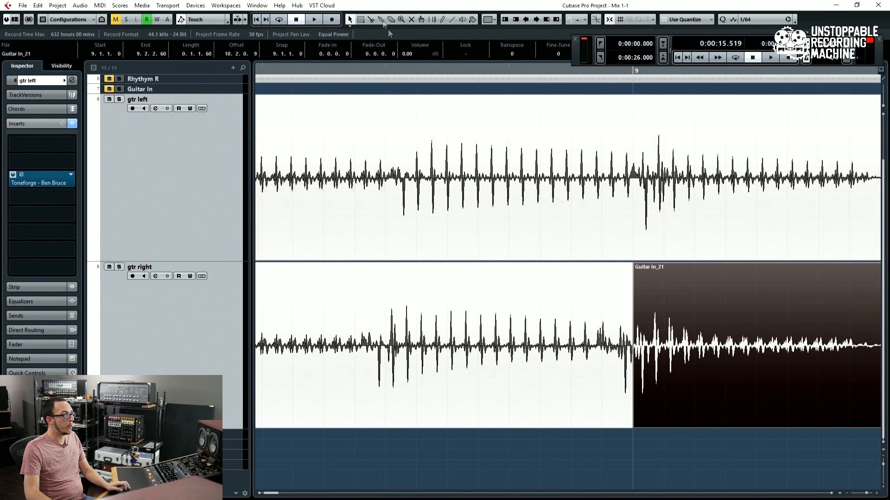
click(507, 19)
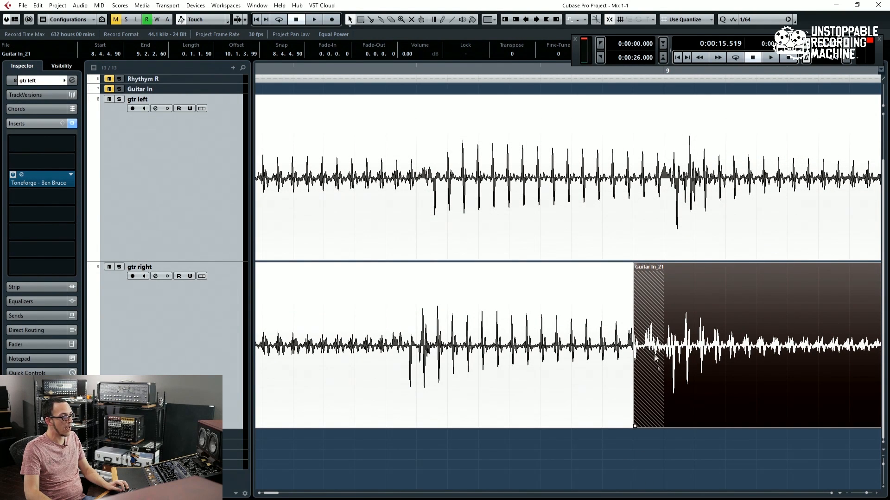
scroll(527, 452, down, 2)
scroll(535, 337, up, 5)
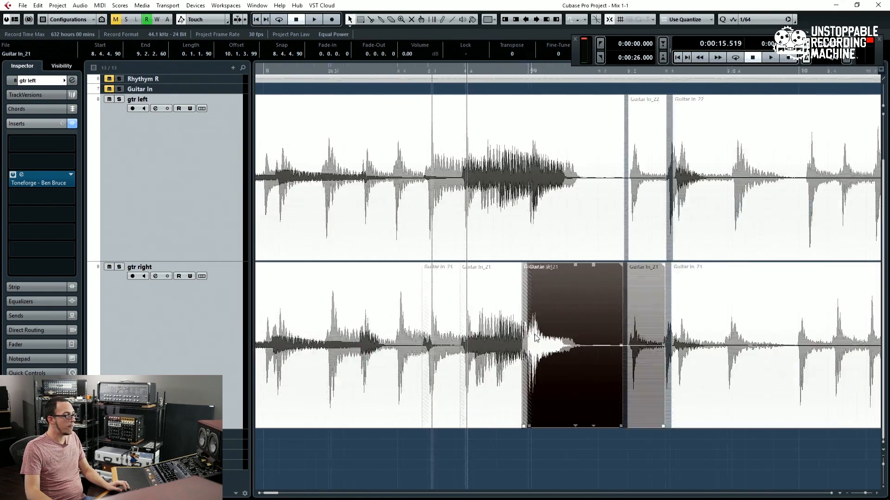
scroll(536, 337, down, 5)
scroll(546, 307, left, 3)
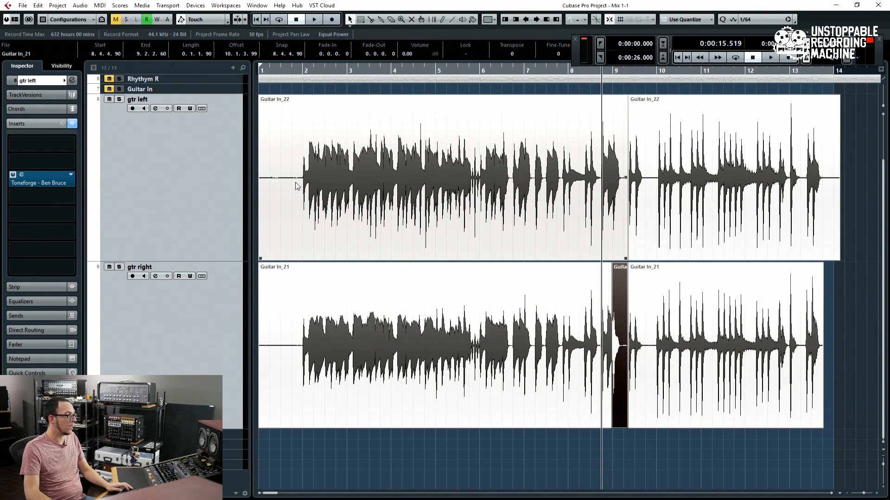
Split gtr left at the note just after bar 10 and move it back to 10.1.1.0, extending the clip's start to 9.4.4.90.
scroll(456, 361, up, 6)
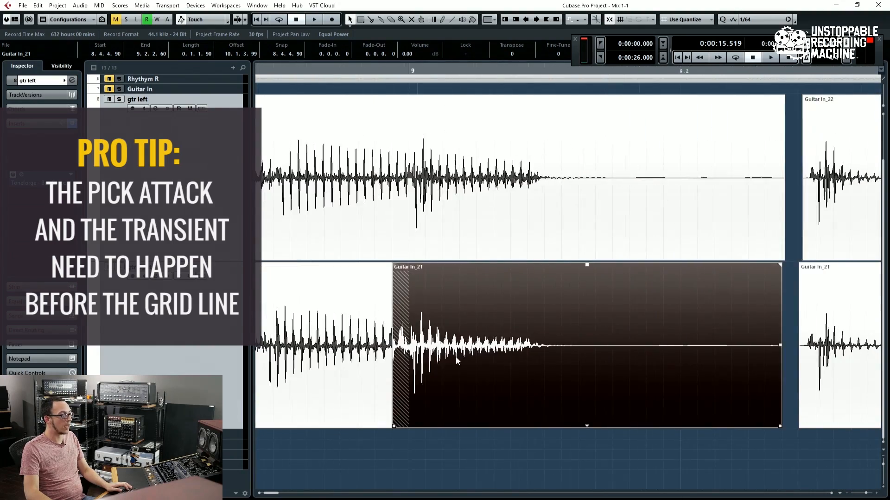
scroll(822, 353, up, 2)
scroll(562, 317, right, 3)
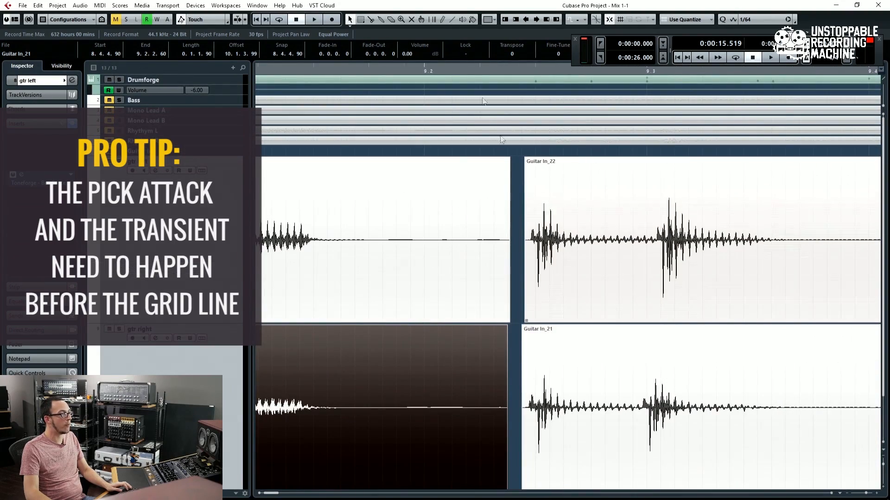
scroll(341, 221, right, 6)
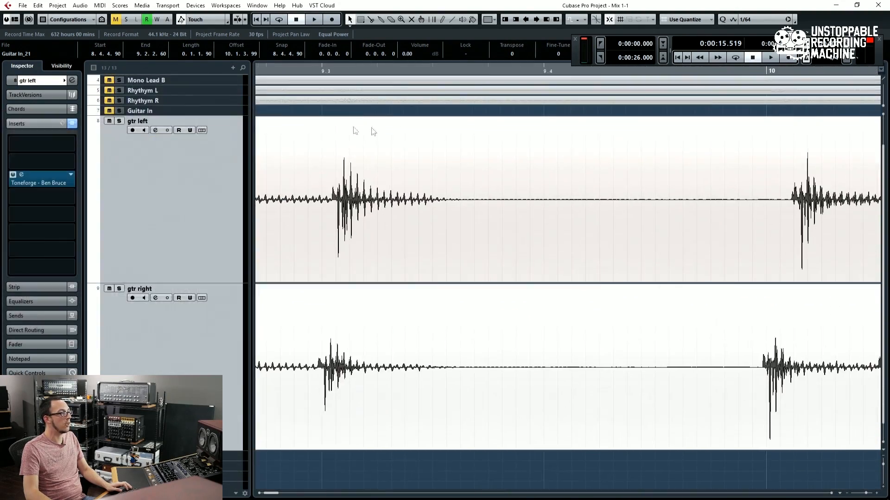
drag(443, 69, 524, 280)
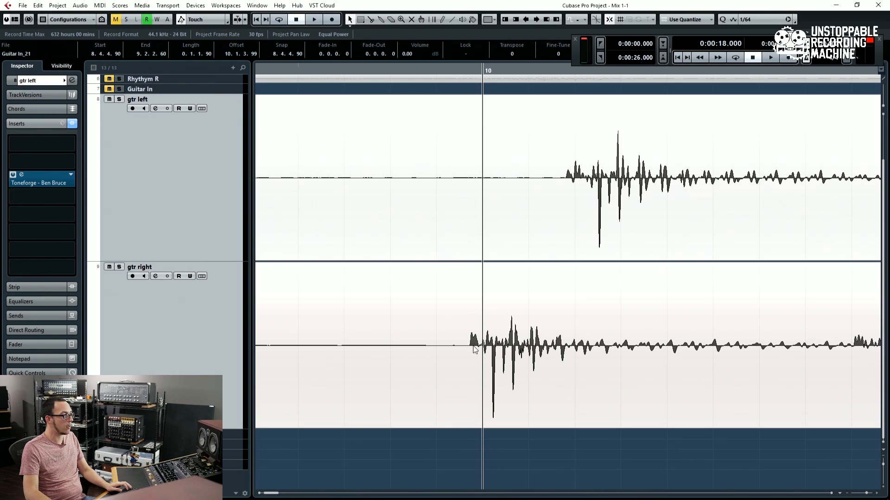
scroll(478, 348, up, 3)
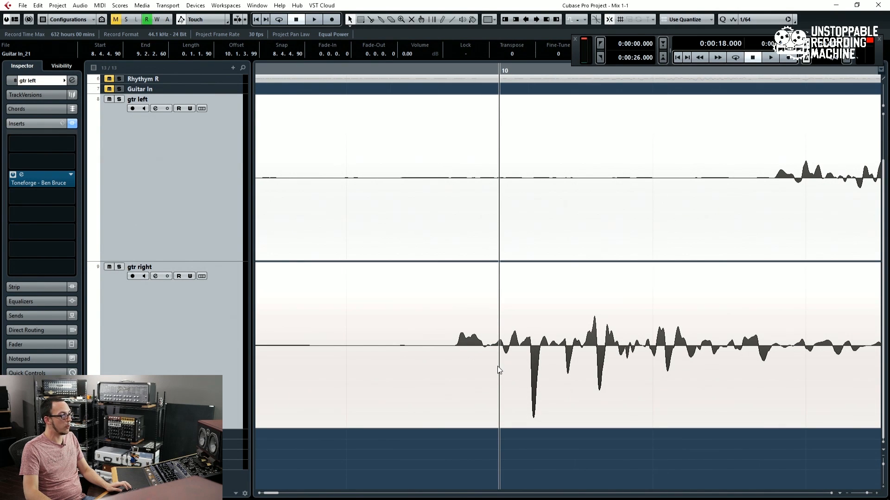
scroll(476, 354, down, 3)
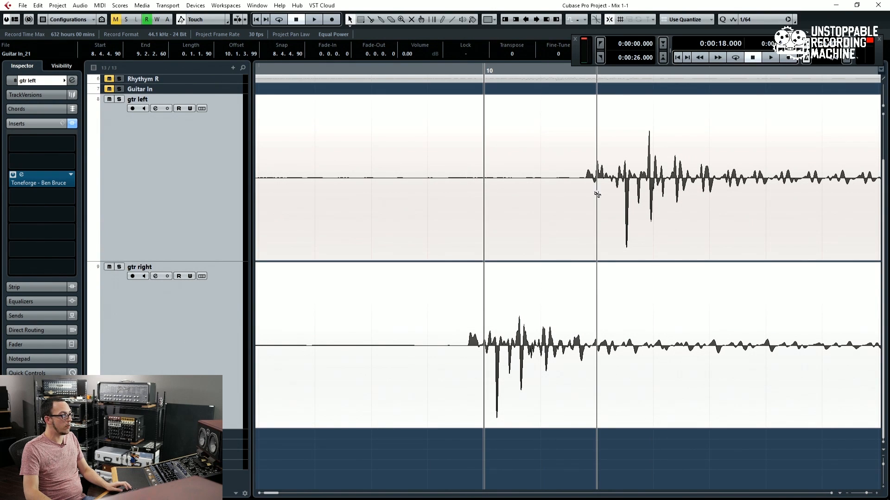
mouse_move(602, 188)
mouse_down()
mouse_move(538, 189)
mouse_move(495, 247)
mouse_up()
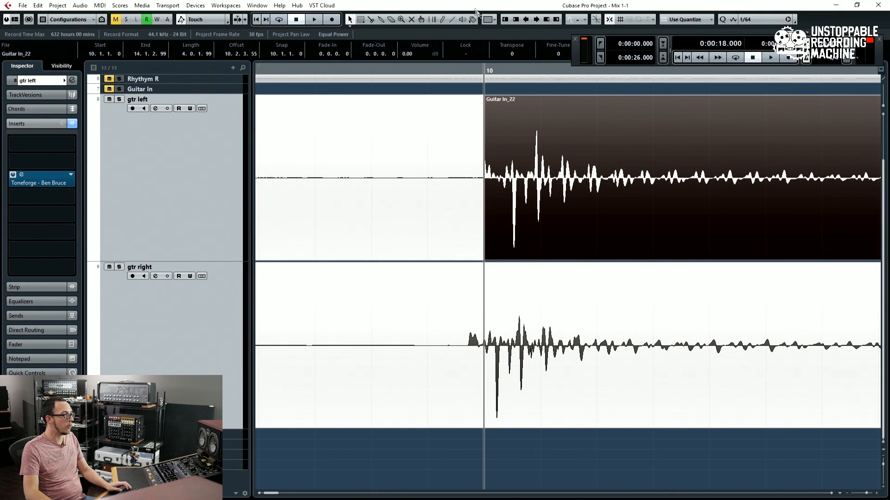
click(506, 17)
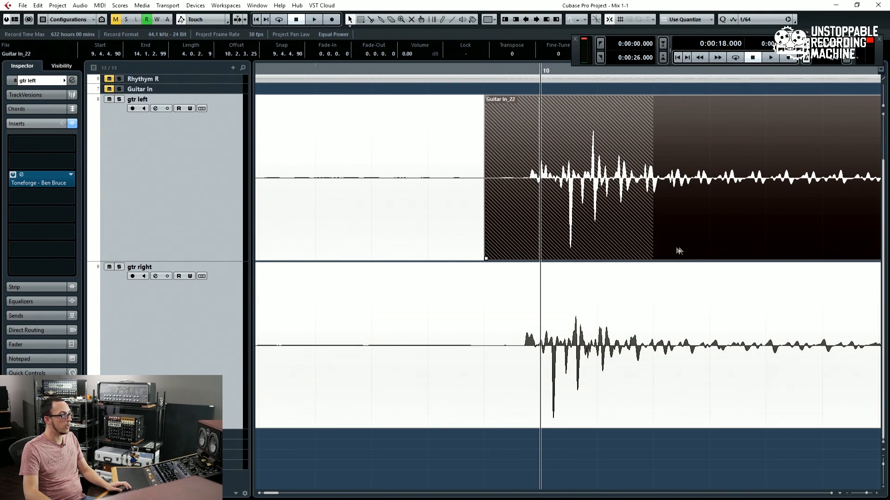
Compare the timing of the gtr left and gtr right notes from bar 10 to bar 12.
scroll(514, 241, down, 5)
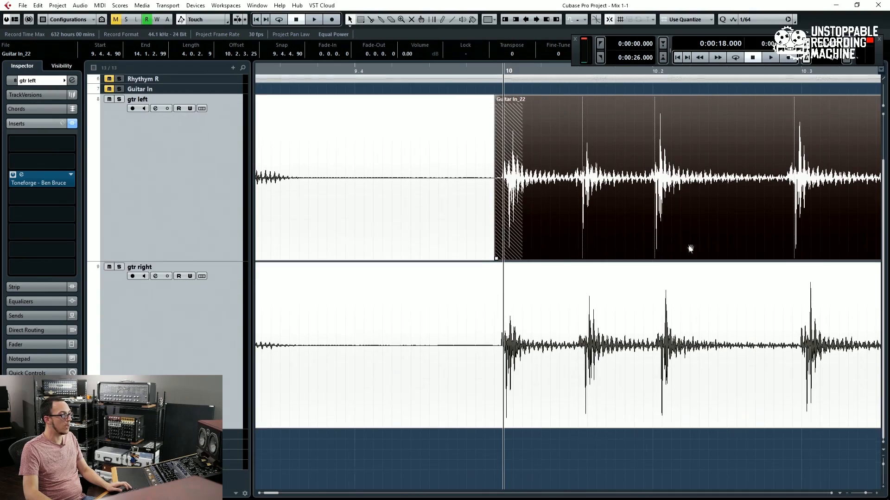
scroll(690, 248, right, 5)
scroll(440, 277, down, 4)
scroll(472, 298, up, 3)
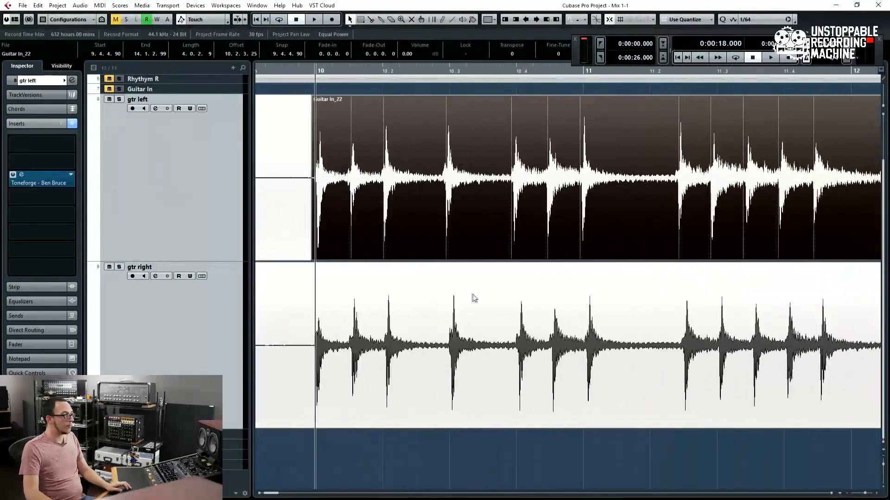
scroll(551, 299, up, 2)
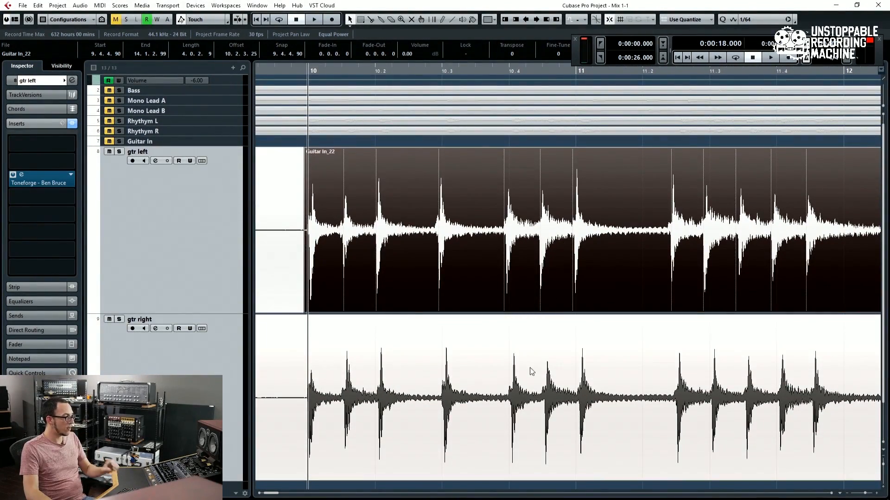
scroll(504, 337, down, 2)
scroll(663, 236, down, 3)
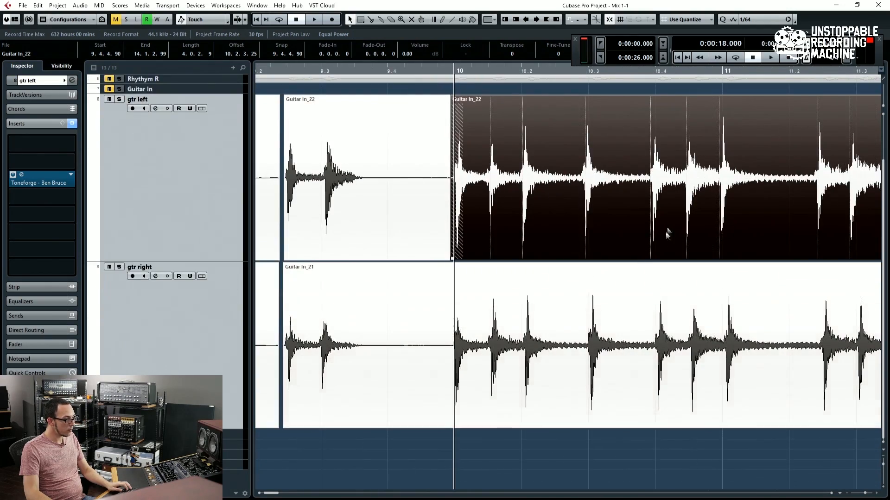
scroll(538, 229, up, 3)
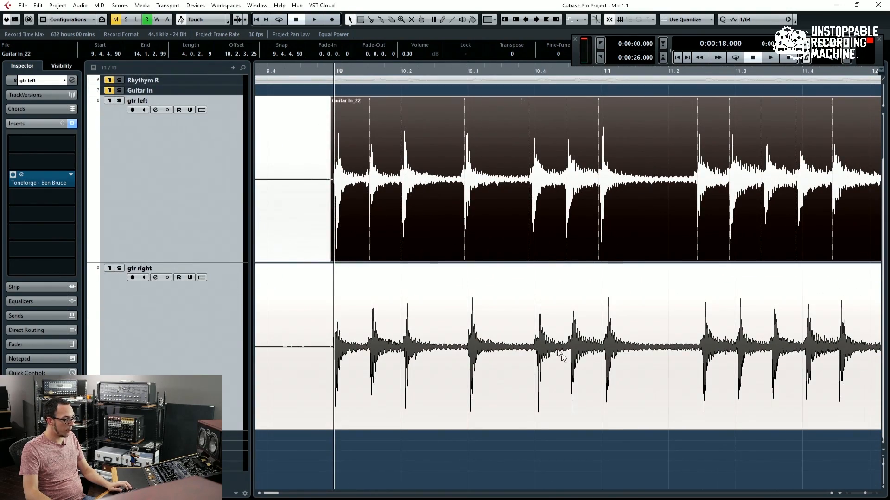
scroll(561, 356, right, 1)
right_click(465, 363)
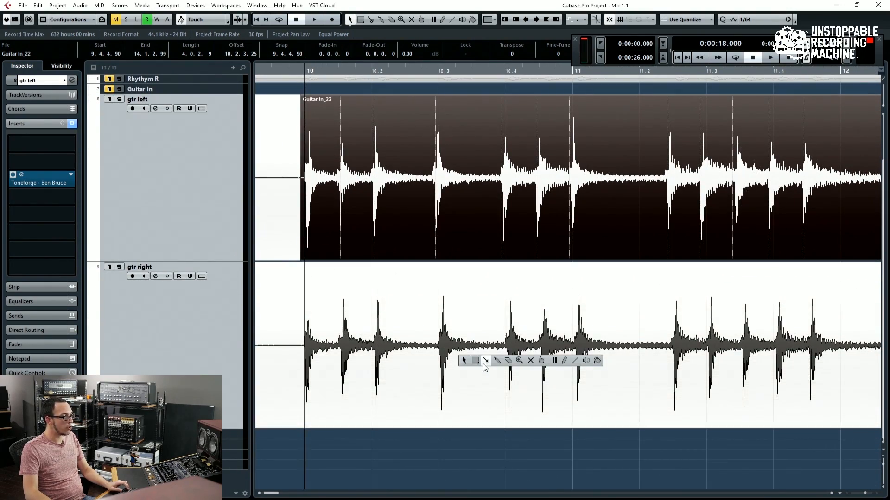
click(485, 361)
scroll(468, 352, left, 1)
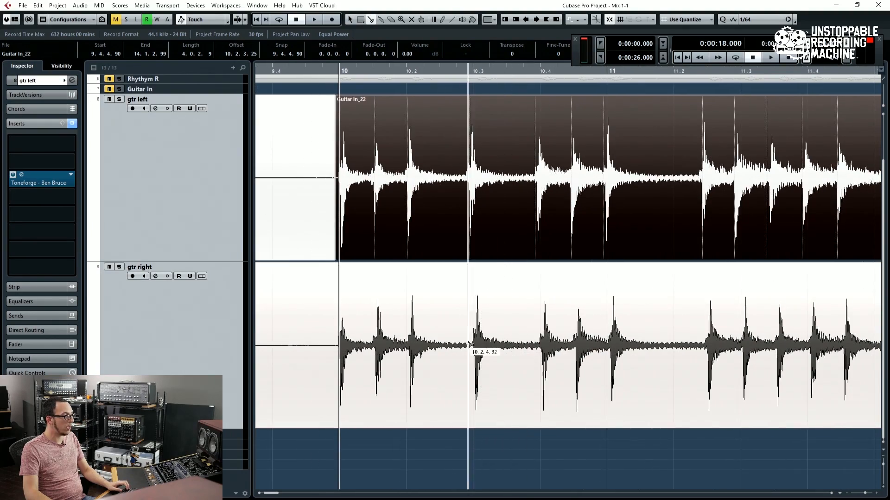
key(1)
Remove the hitpoints from the gtr left clip that starts at bar 10.
scroll(410, 229, right, 3)
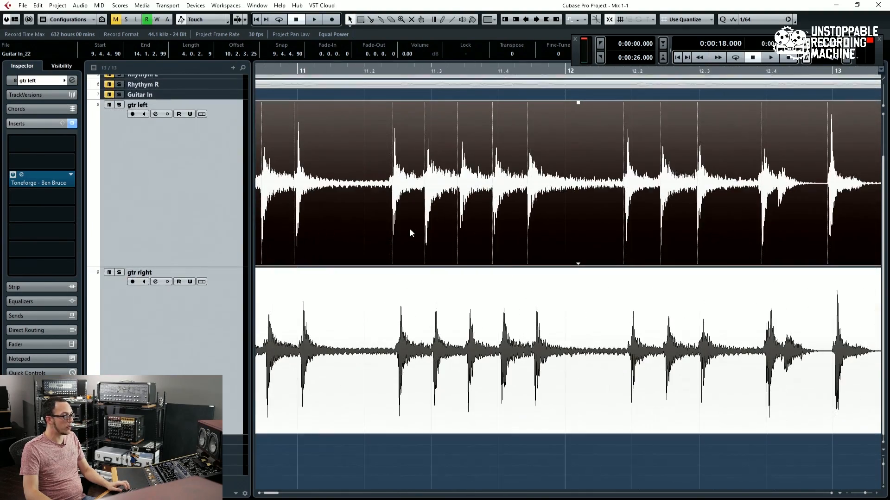
scroll(457, 244, left, 4)
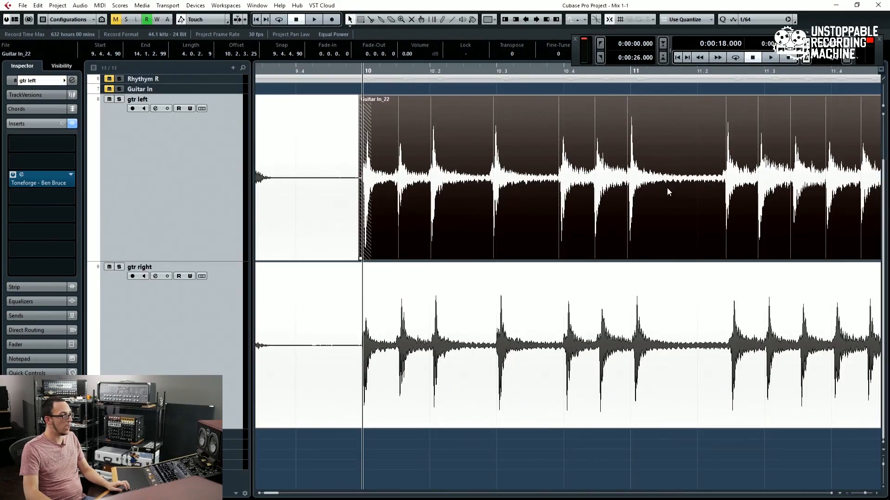
scroll(668, 191, right, 4)
scroll(323, 264, up, 2)
scroll(695, 241, down, 2)
scroll(562, 237, down, 3)
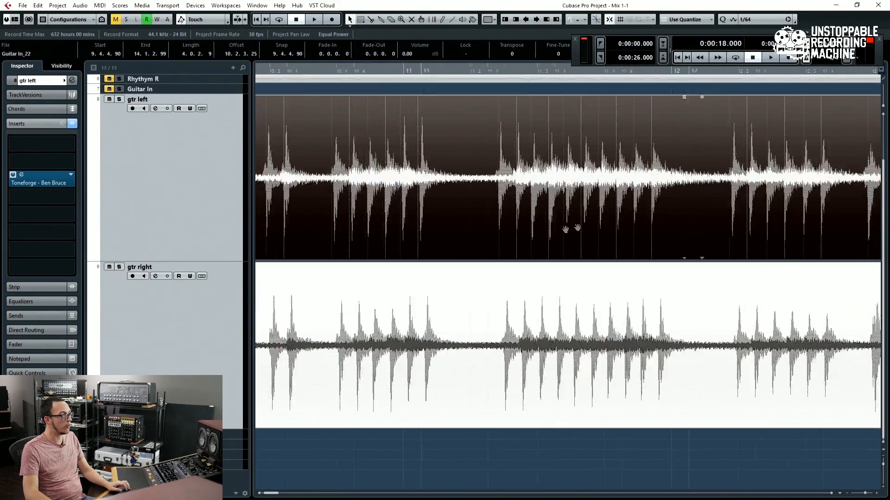
scroll(561, 238, up, 2)
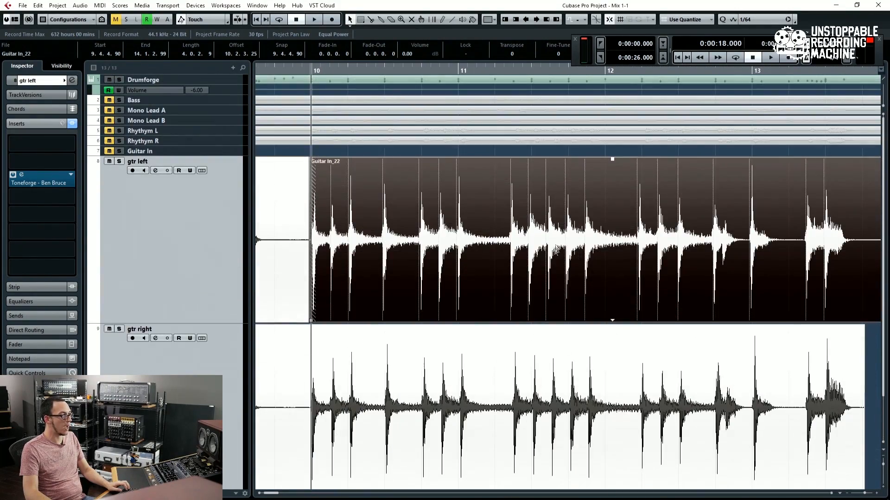
right_click(554, 254)
mouse_move(635, 406)
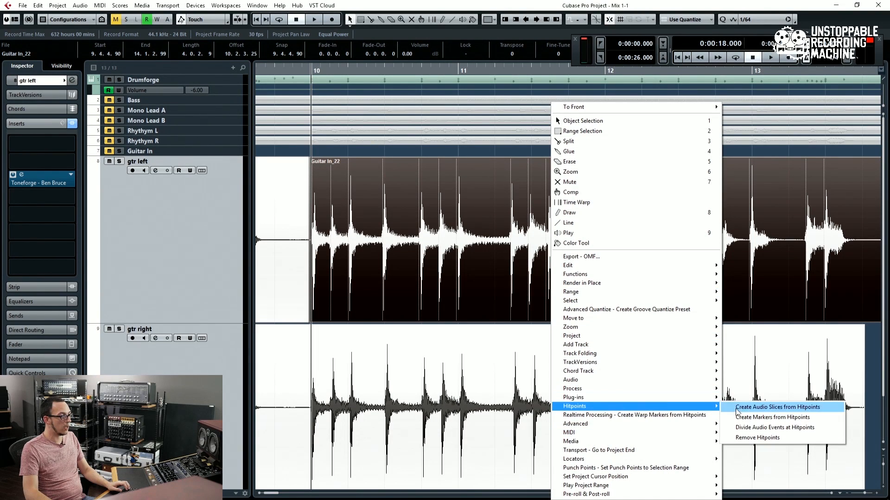
click(760, 438)
Select the gtr right clip around bar 10 and set the quantize grid to 1/8.
scroll(582, 262, down, 2)
scroll(582, 262, left, 2)
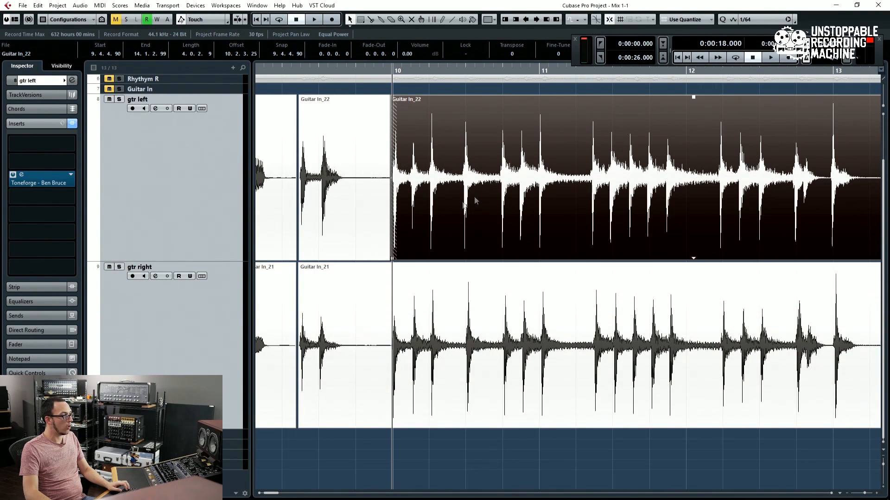
click(437, 300)
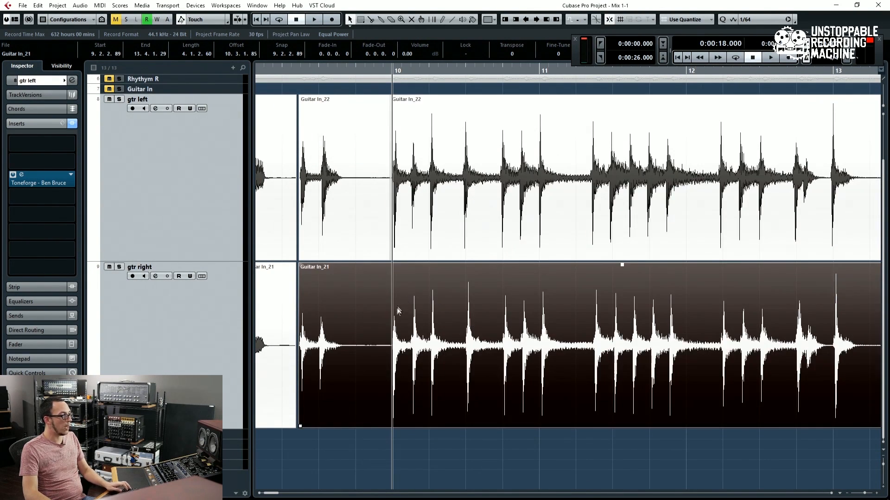
scroll(391, 319, up, 5)
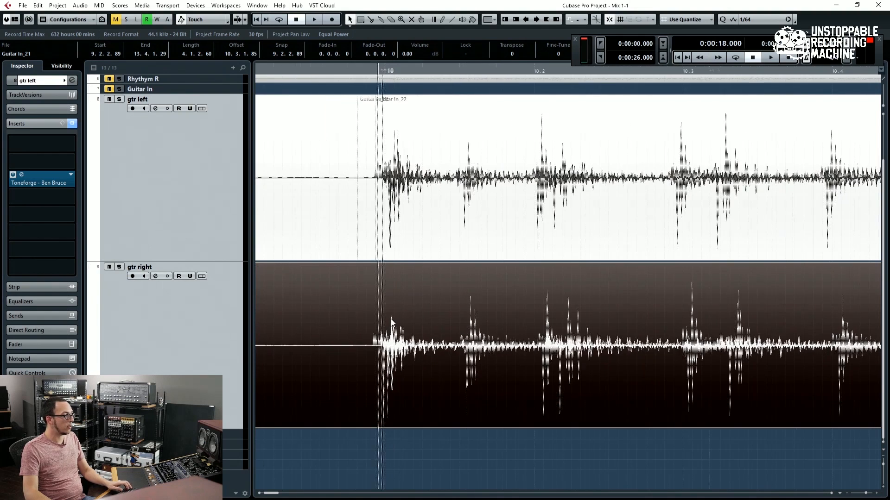
click(764, 22)
click(767, 70)
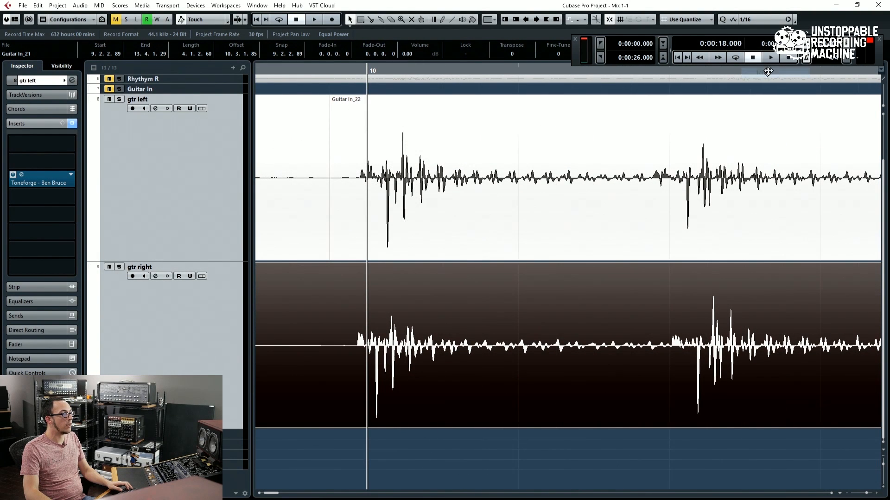
click(763, 21)
click(765, 63)
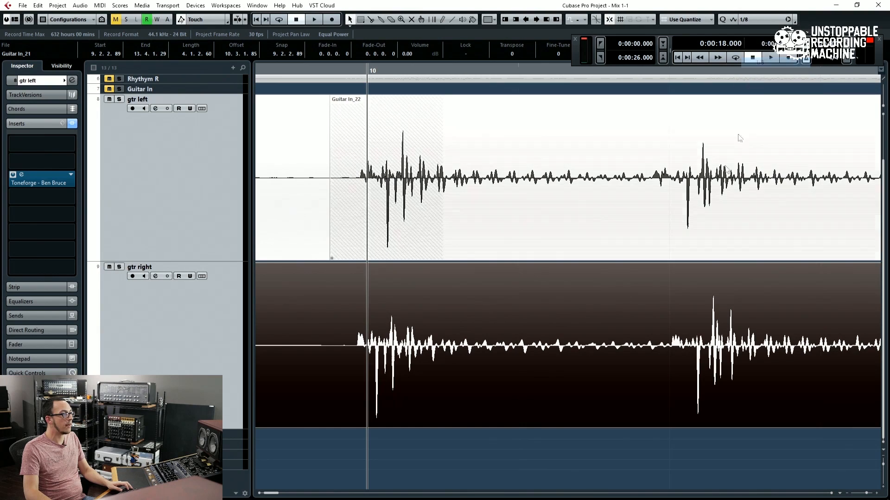
Cut away the last eighth note before bar 10 on gtr left and gtr right so both following clips start exactly at bar 10.
scroll(669, 290, down, 4)
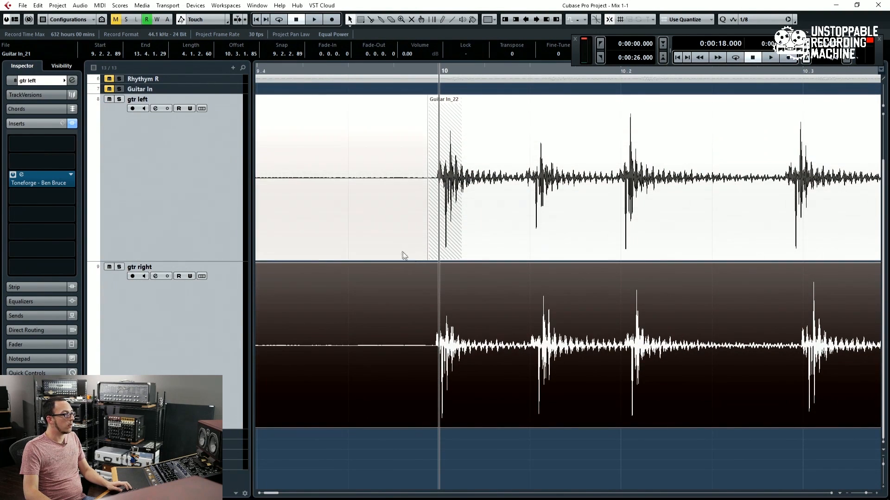
drag(361, 238, 433, 311)
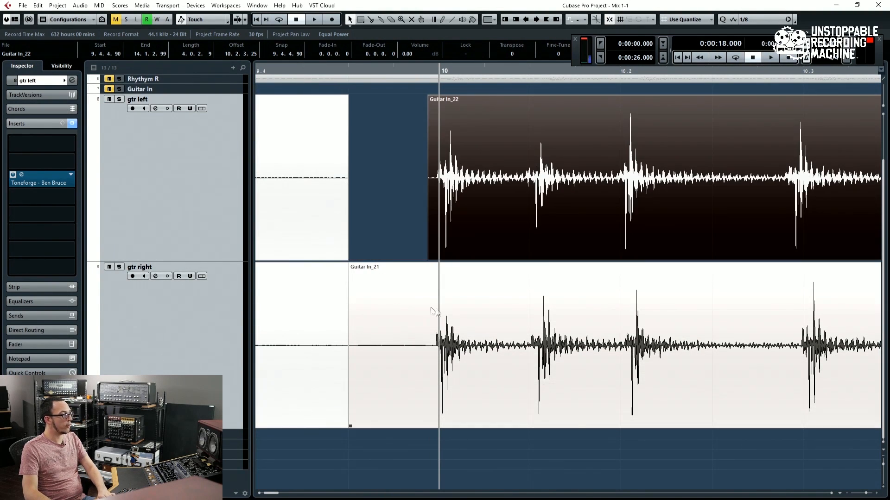
alt+click(436, 310)
click(420, 333)
key(Delete)
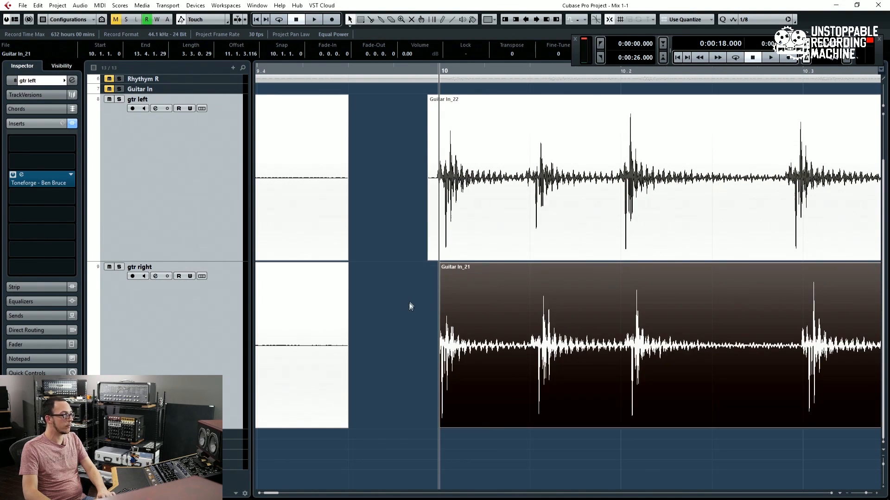
click(410, 306)
click(430, 259)
click(431, 274)
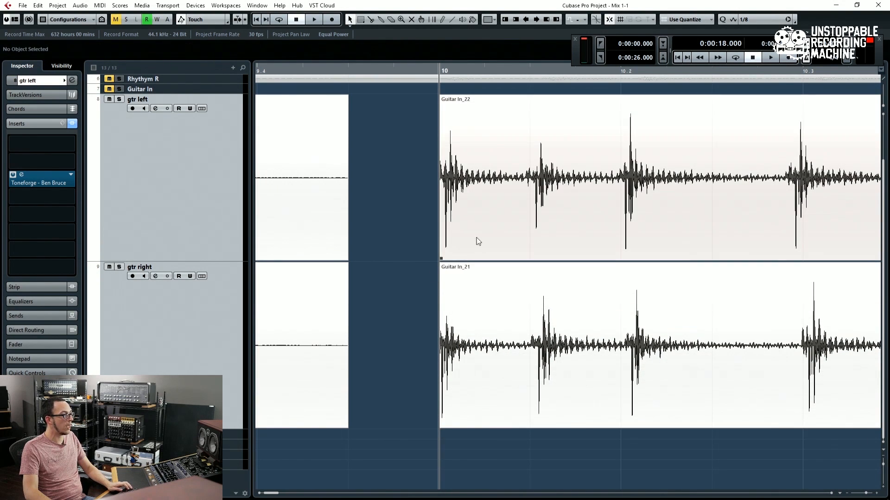
Split gtr left and gtr right an eighth note after bar 10 and slip the gtr right audio earlier to match gtr left.
scroll(477, 239, up, 2)
click(451, 213)
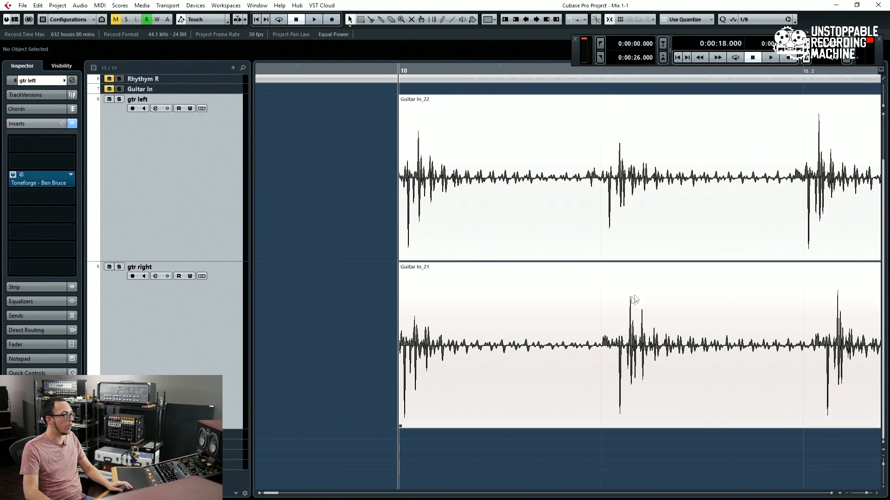
click(609, 191)
drag(667, 354, 655, 353)
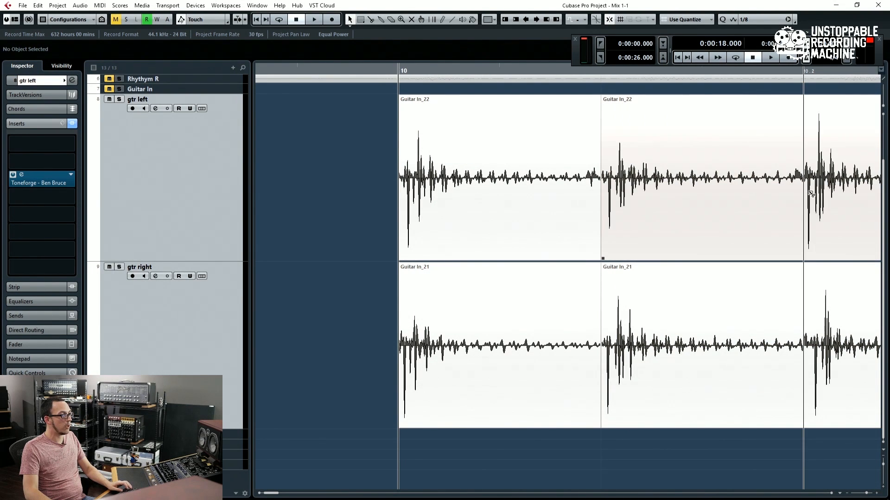
Split gtr left and gtr right at 10.2 and slip the audio after the cuts until both notes line up.
scroll(749, 284, up, 2)
scroll(749, 283, right, 3)
scroll(749, 283, down, 2)
drag(723, 341, 726, 345)
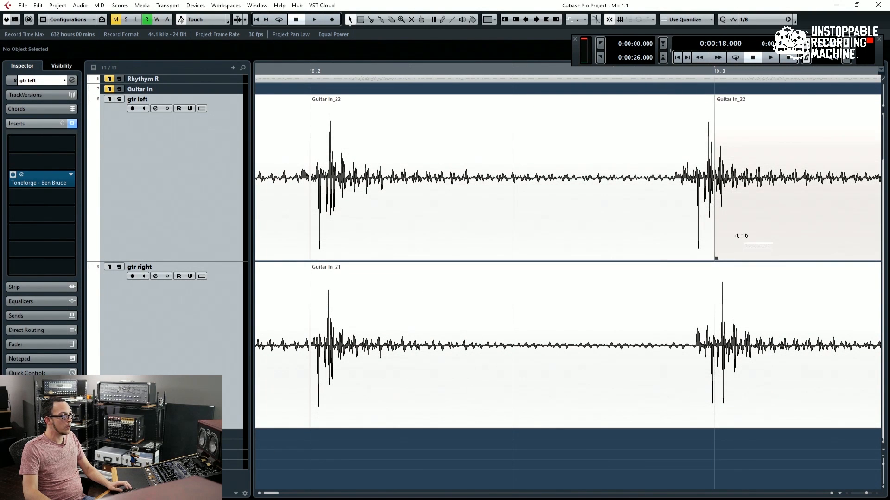
Split the clips at 10.3 and slip the gtr left and gtr right audio after the cuts later so the notes align.
drag(739, 240, 765, 250)
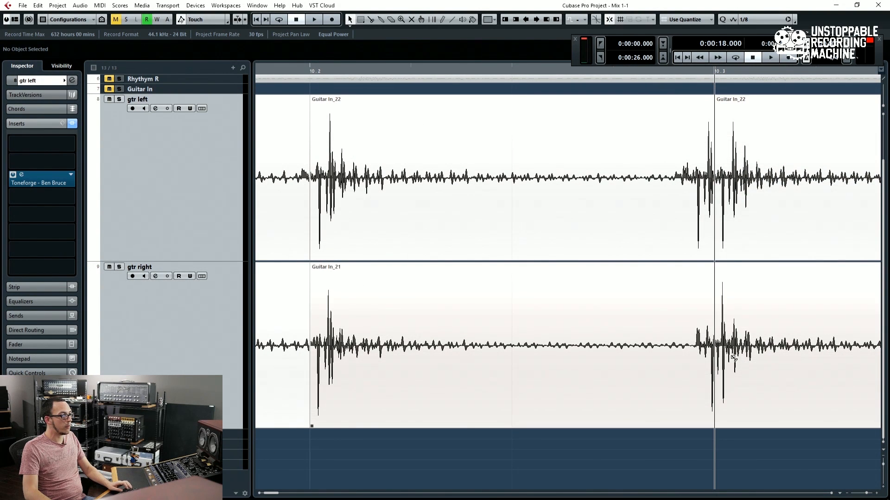
drag(753, 356, 761, 361)
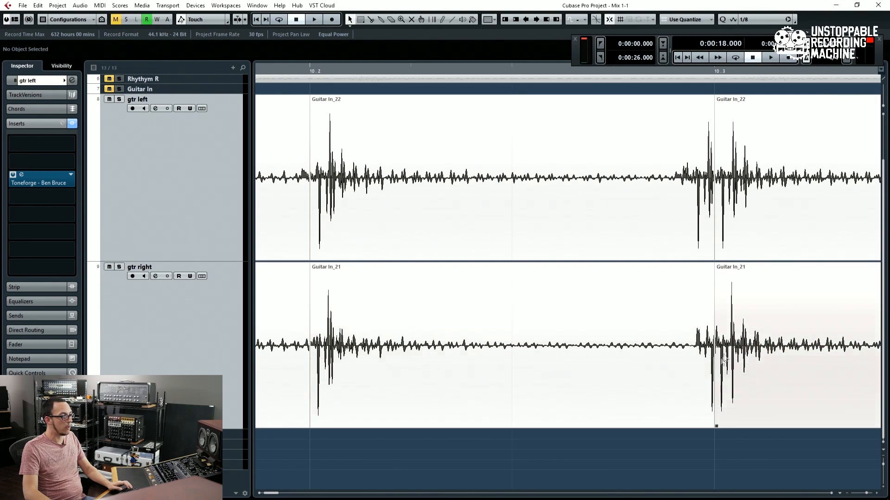
scroll(624, 237, up, 3)
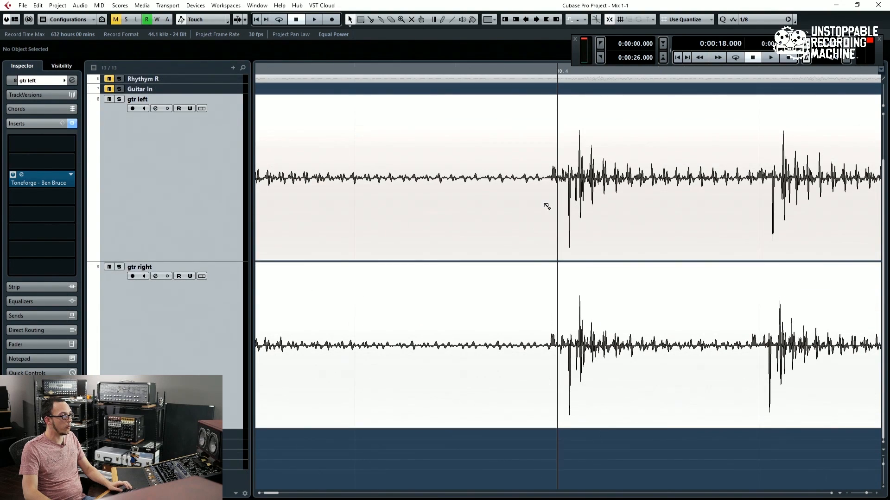
Split gtr left and gtr right at 10.4, the following eighth and bar 11, and slip the audio after each cut earlier.
drag(629, 204, 641, 211)
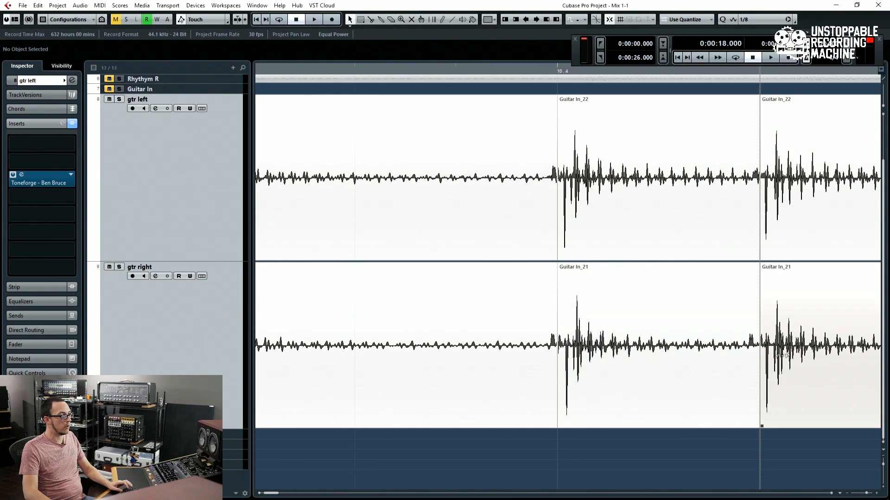
scroll(389, 265, right, 5)
drag(486, 202, 478, 202)
drag(486, 334, 473, 334)
key(h)
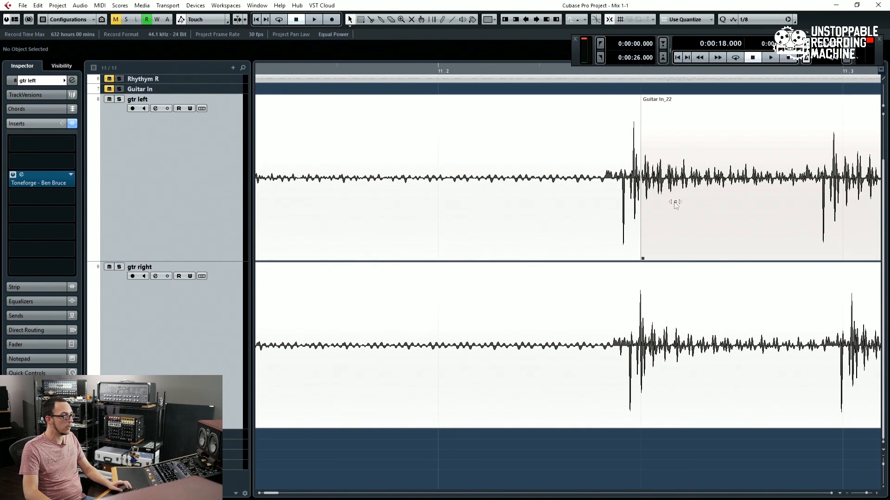
Split both guitar tracks an eighth after 11.2 and at 11.3, and slip the audio after the cuts later so the notes align.
drag(675, 200, 697, 209)
mouse_move(670, 350)
mouse_down()
mouse_move(714, 357)
mouse_move(686, 357)
mouse_up()
scroll(400, 313, up, 2)
scroll(400, 313, left, 5)
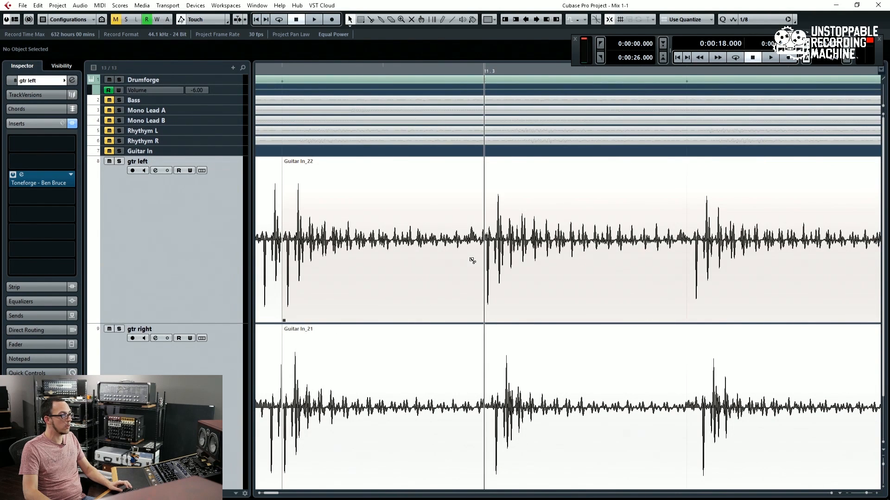
drag(501, 262, 510, 264)
drag(498, 380, 506, 392)
Split gtr left and gtr right at the remaining mistimed notes up to 13.4 and slip the audio until both tracks align.
drag(709, 278, 700, 278)
drag(699, 357, 726, 373)
scroll(361, 288, right, 5)
drag(432, 284, 448, 297)
drag(436, 380, 458, 388)
drag(660, 394, 652, 397)
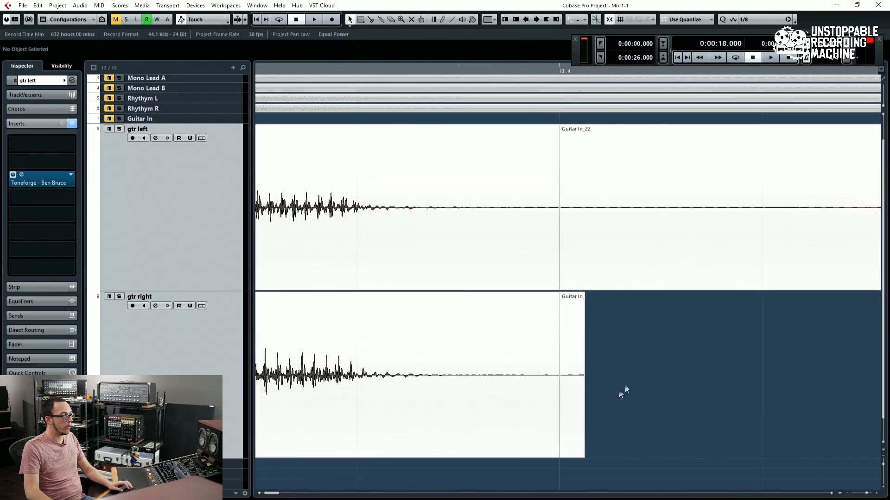
Remove the leftover gtr left and gtr right clips after 13.4.
key(g)
key(g)
key(g)
key(g)
key(g)
drag(578, 268, 574, 266)
scroll(571, 304, up, 6)
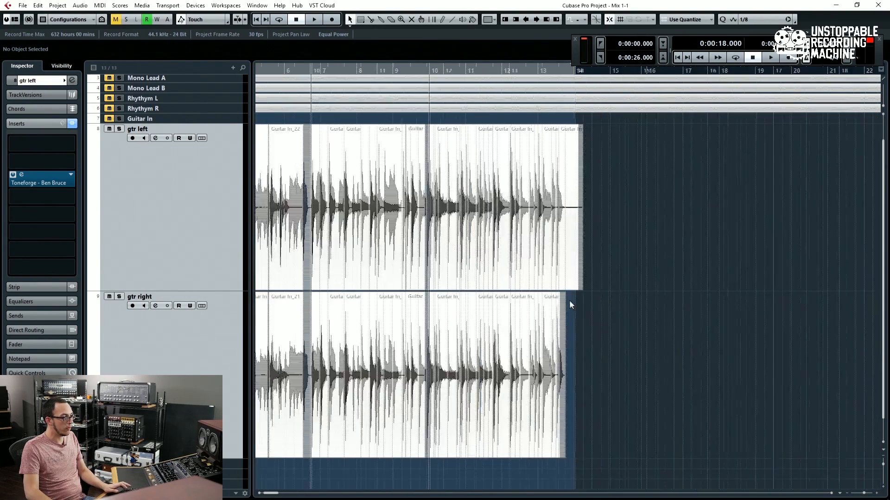
drag(577, 317, 538, 251)
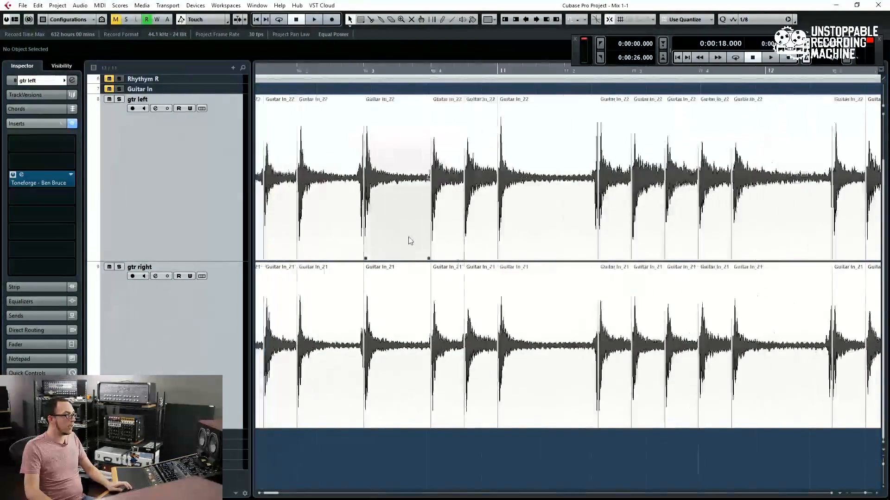
Examine how the cuts at 10.2 and 10.3 fall against the pick attacks on gtr left and gtr right.
scroll(410, 241, up, 6)
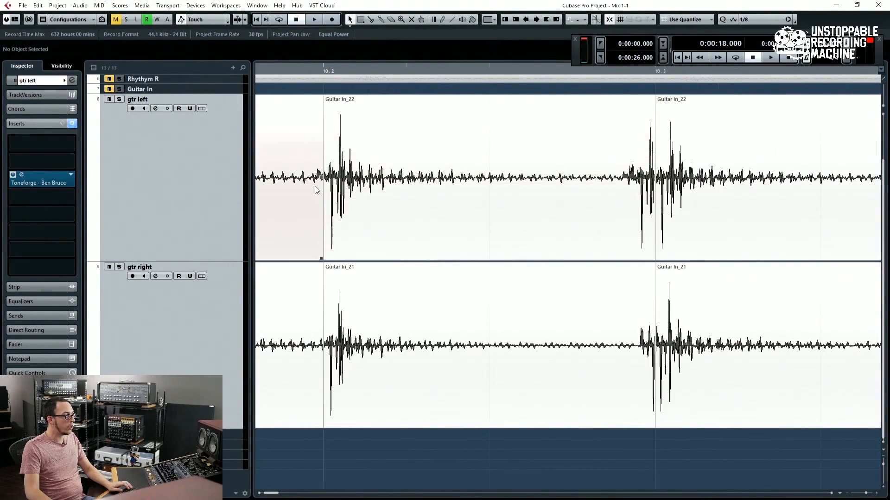
click(336, 182)
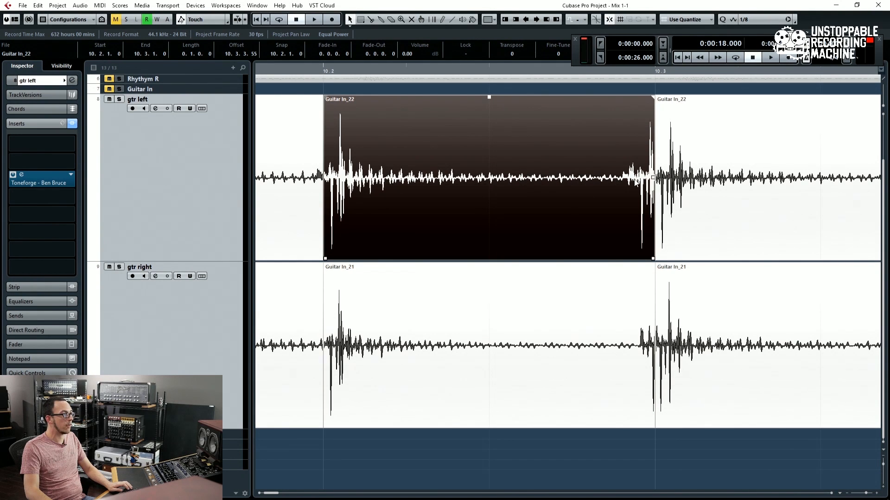
click(666, 183)
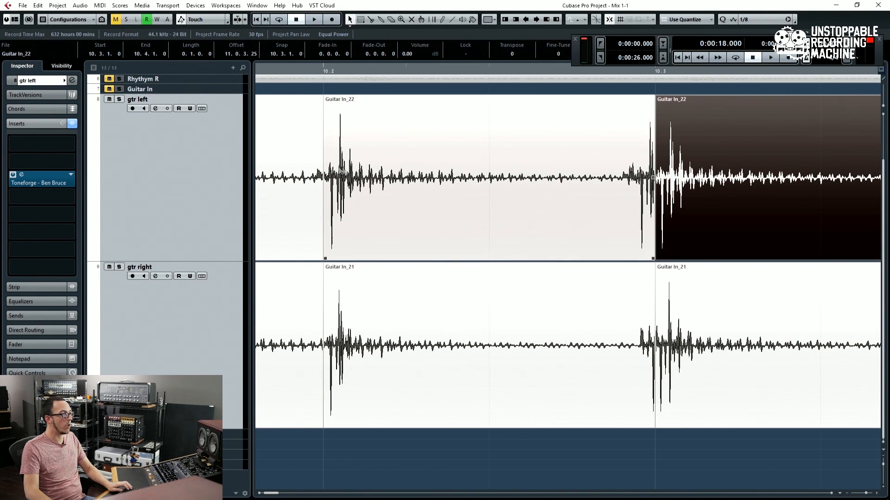
key(g)
key(g)
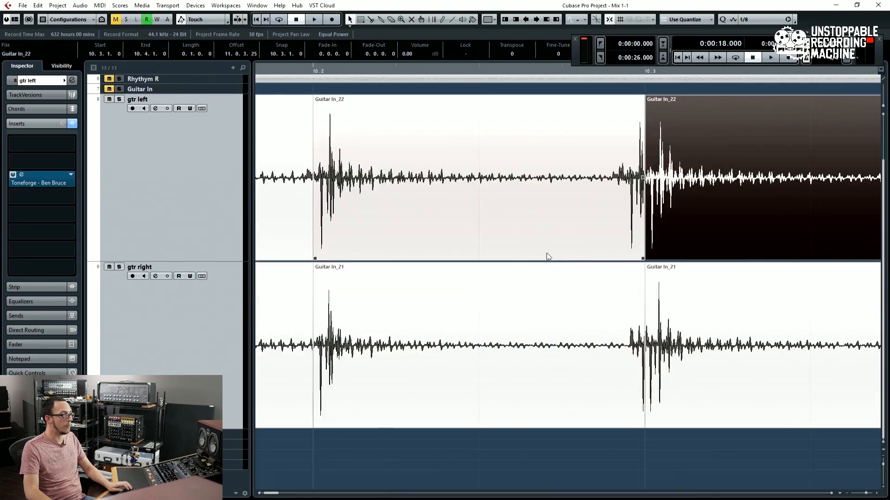
key(g)
key(g)
key(g)
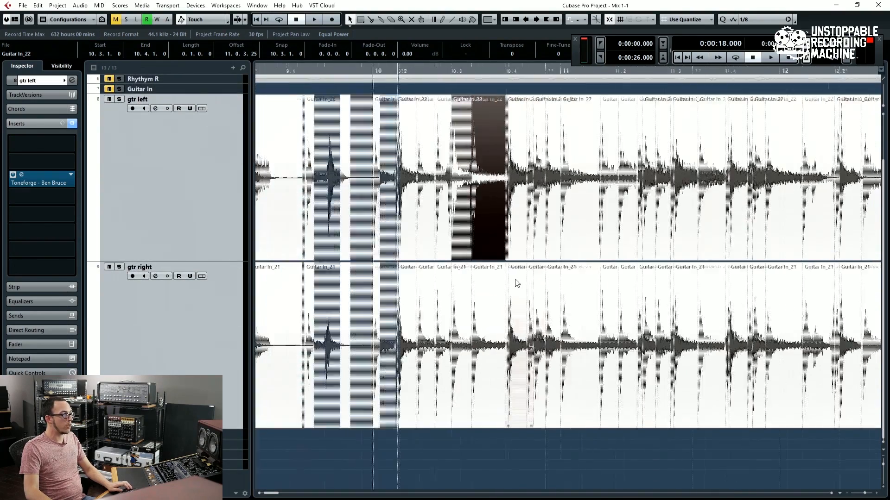
scroll(535, 239, down, 1)
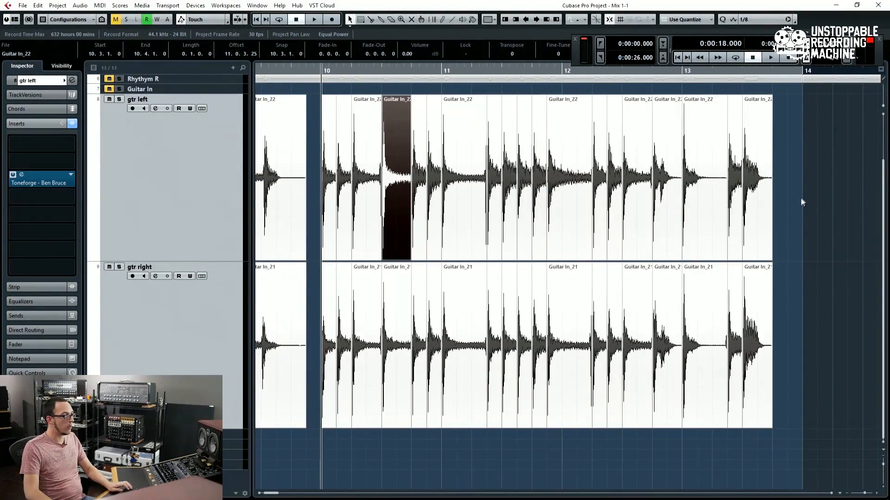
Select all gtr left and gtr right clips from bar 10 on, set the quantize value to 1/64 and trim their ends and starts 1/64 earlier.
drag(802, 203, 330, 313)
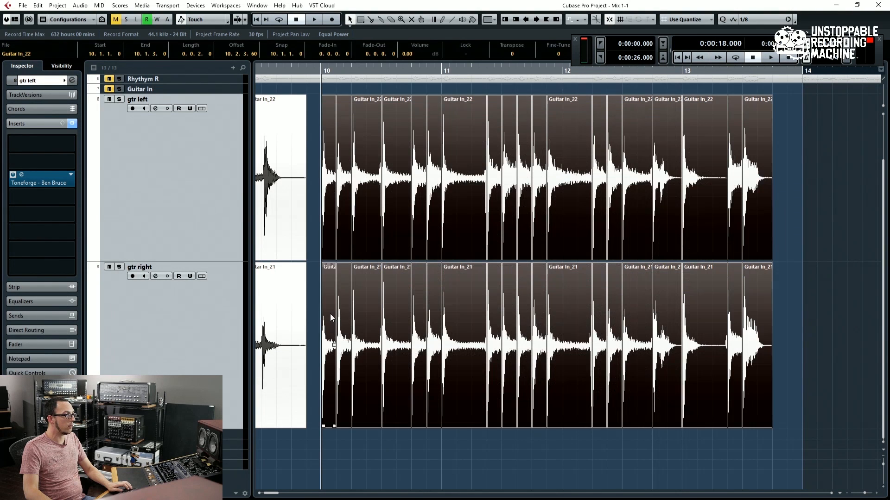
click(751, 19)
click(758, 100)
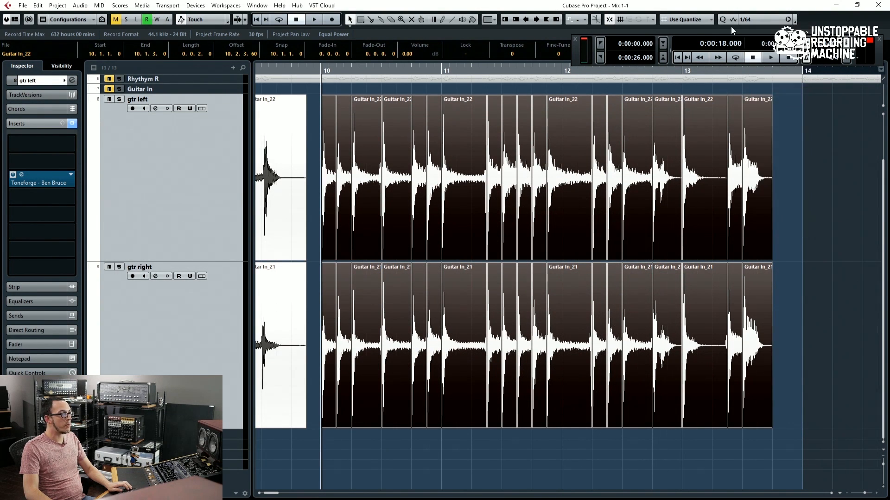
click(547, 21)
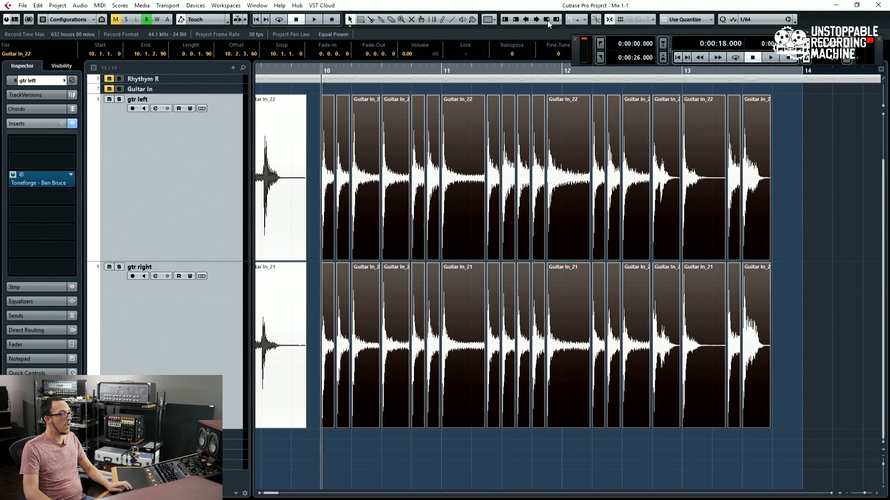
click(506, 19)
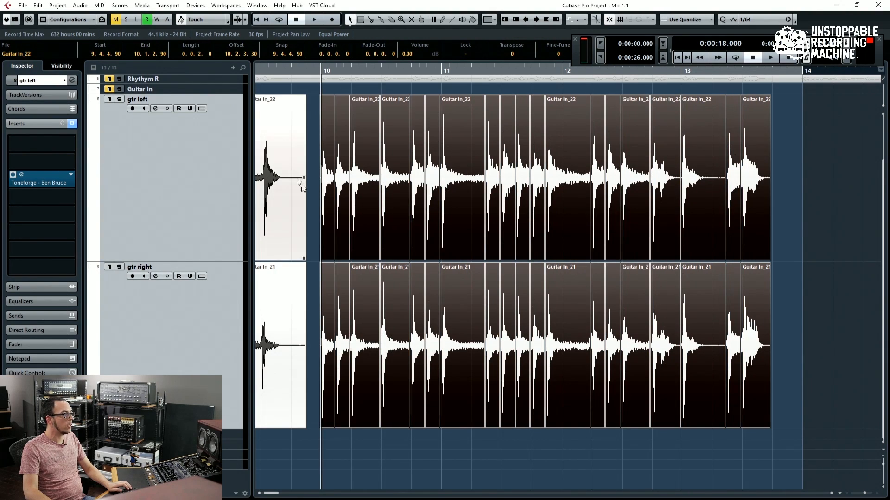
Trim the starts and ends of the selected guitar clips another 1/64 earlier, ahead of the pick attacks.
scroll(481, 220, up, 8)
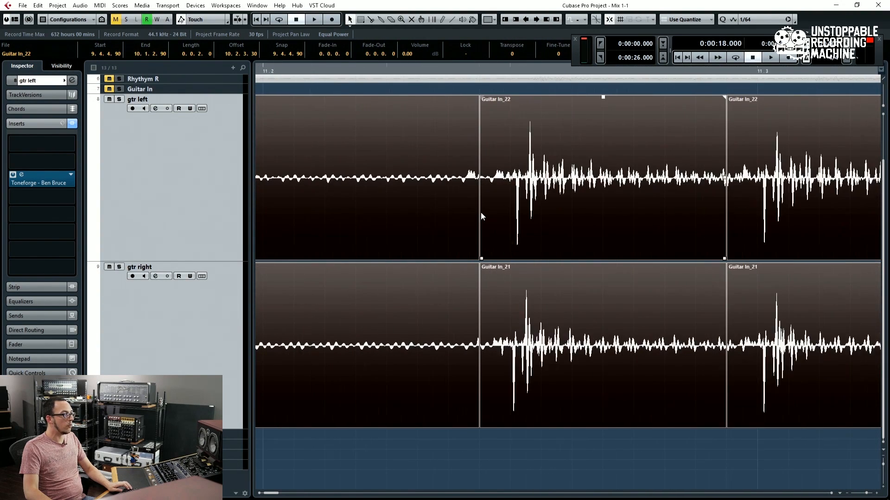
scroll(482, 212, up, 2)
scroll(483, 213, down, 6)
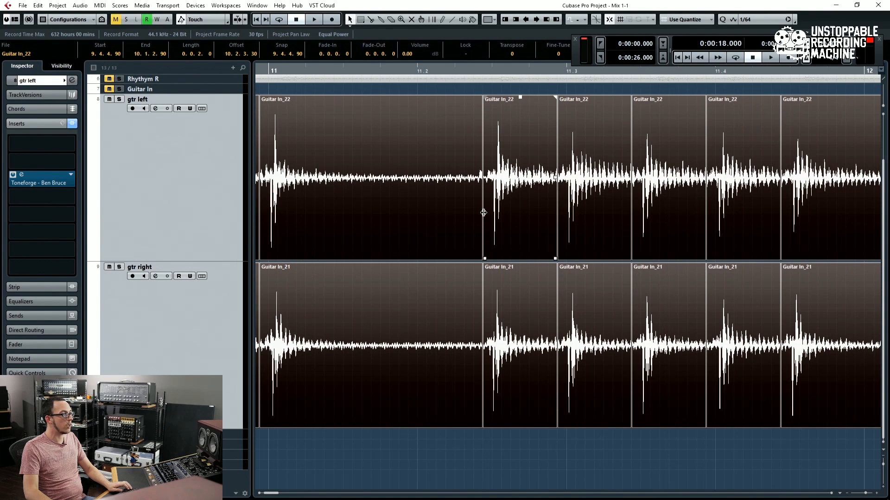
scroll(436, 218, left, 5)
scroll(436, 218, up, 1)
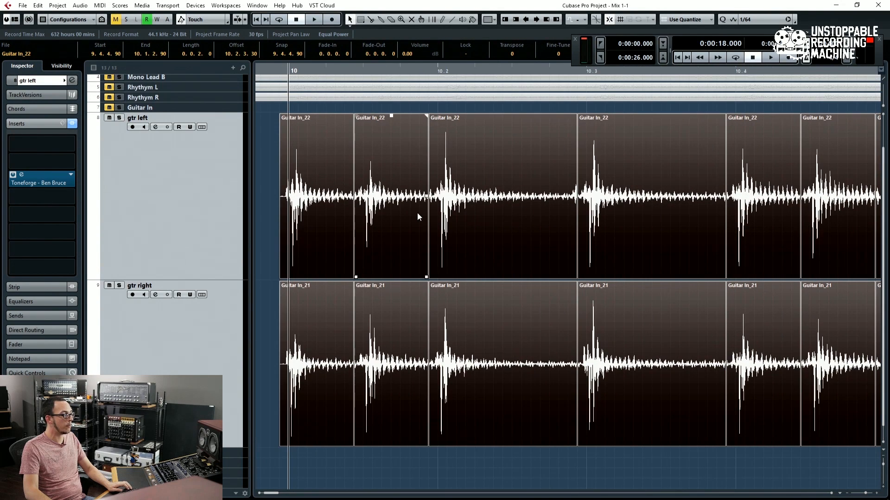
scroll(512, 201, down, 1)
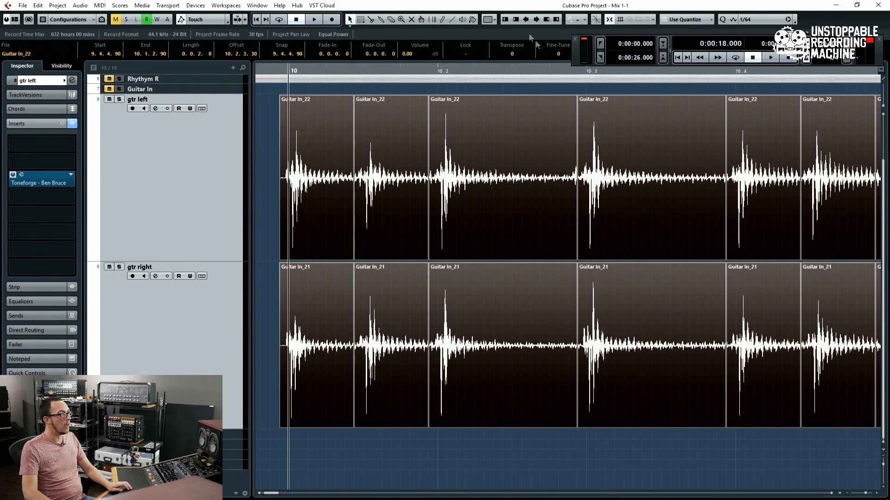
click(504, 19)
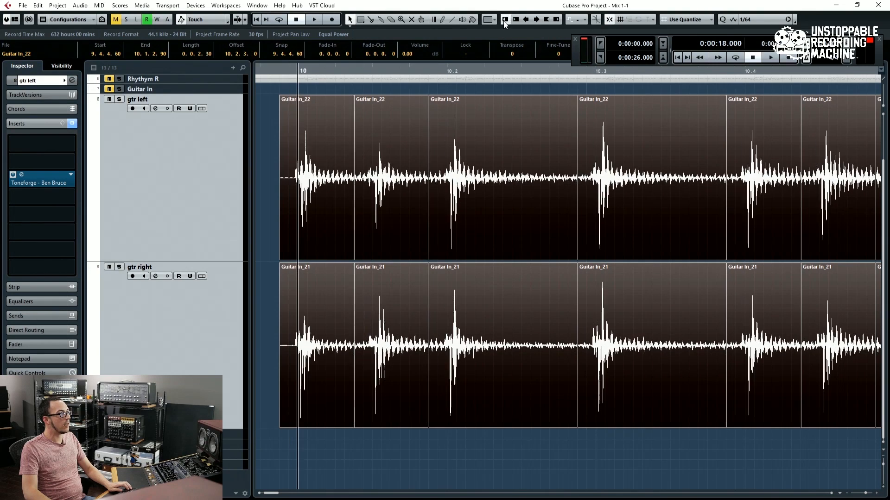
click(547, 20)
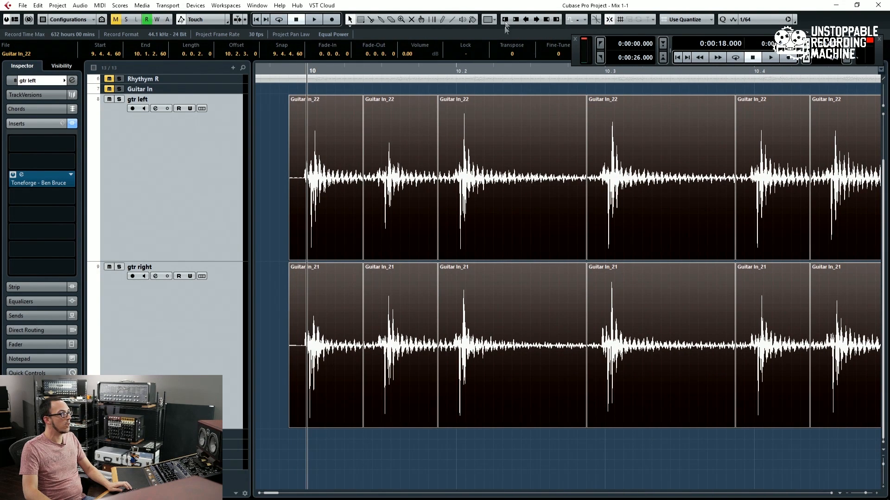
Check the shifted cut points against the note attacks from bar 10 to the last clips on both guitar tracks.
key(g)
key(g)
key(g)
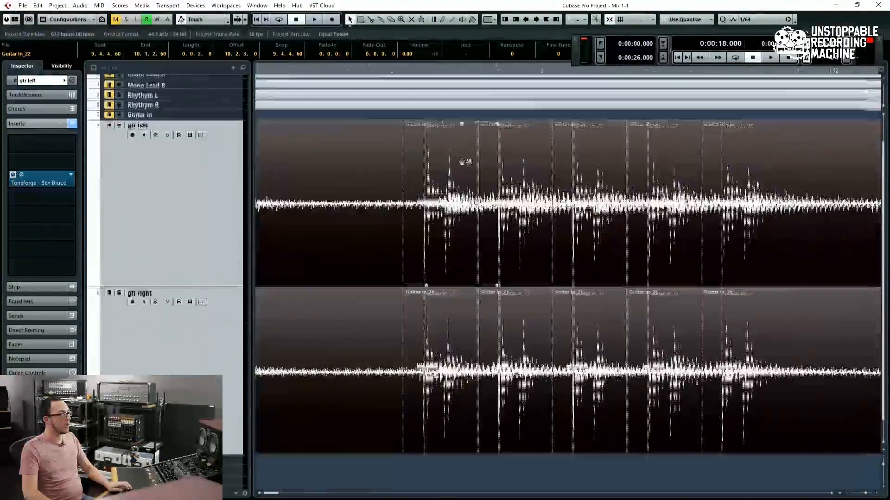
scroll(465, 161, down, 2)
scroll(603, 246, up, 5)
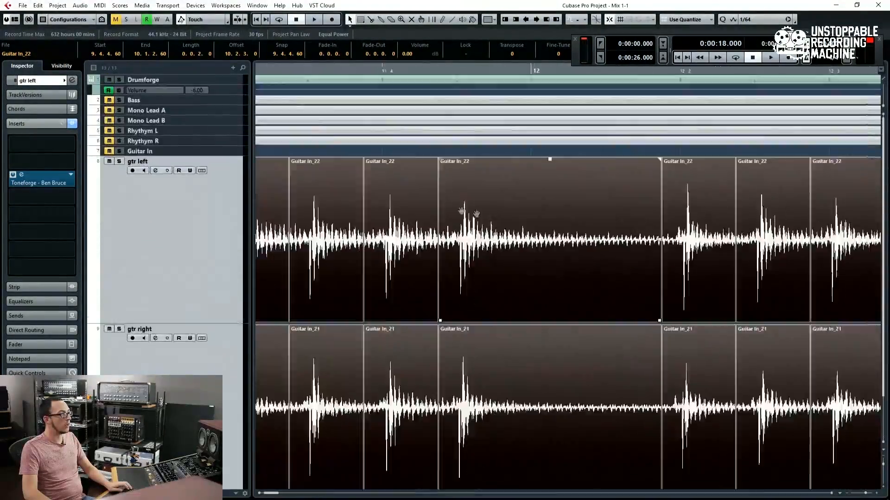
scroll(465, 207, down, 5)
key(h)
key(h)
key(h)
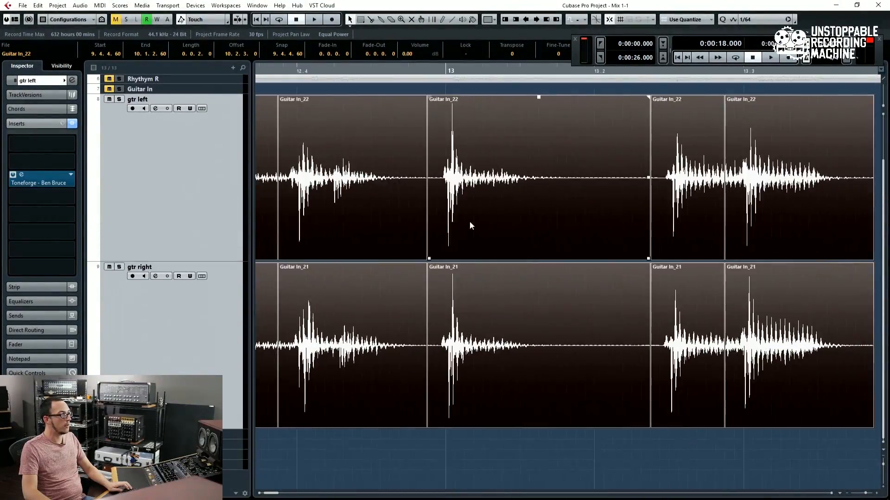
scroll(651, 198, up, 2)
scroll(473, 193, right, 3)
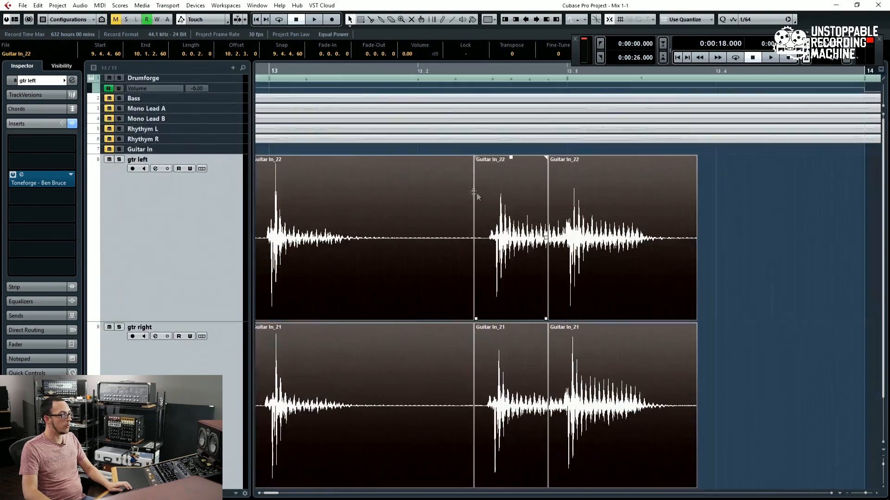
scroll(523, 263, down, 2)
scroll(658, 209, left, 5)
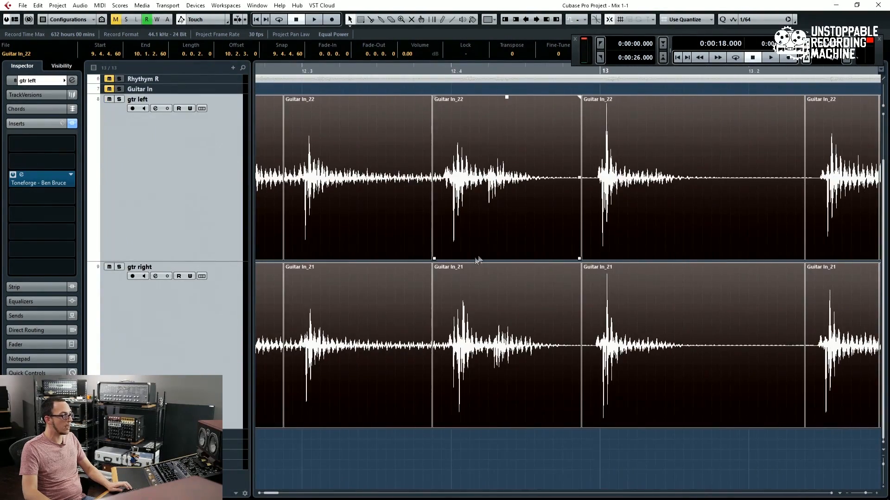
key(g)
key(g)
key(g)
key(g)
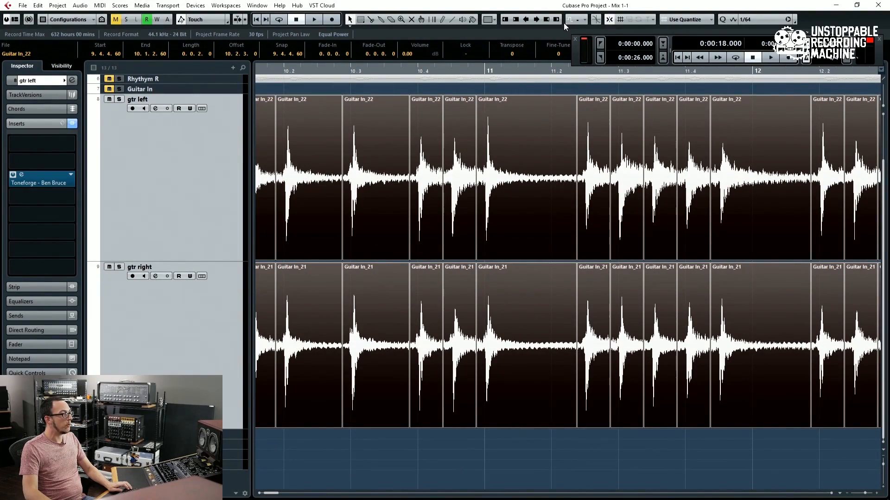
Extend the ends of the selected guitar clips 1/64 later so neighbouring clips overlap, and check the overlaps near bar 10.
click(559, 19)
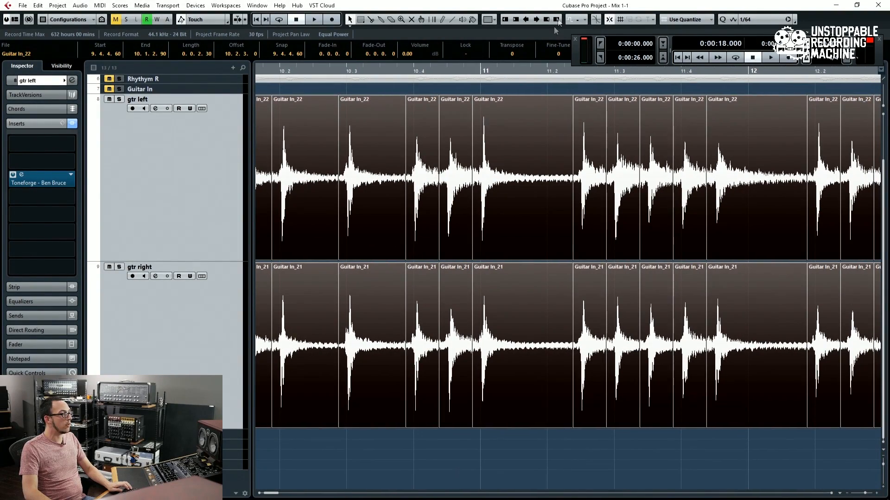
scroll(446, 191, left, 3)
scroll(444, 223, up, 5)
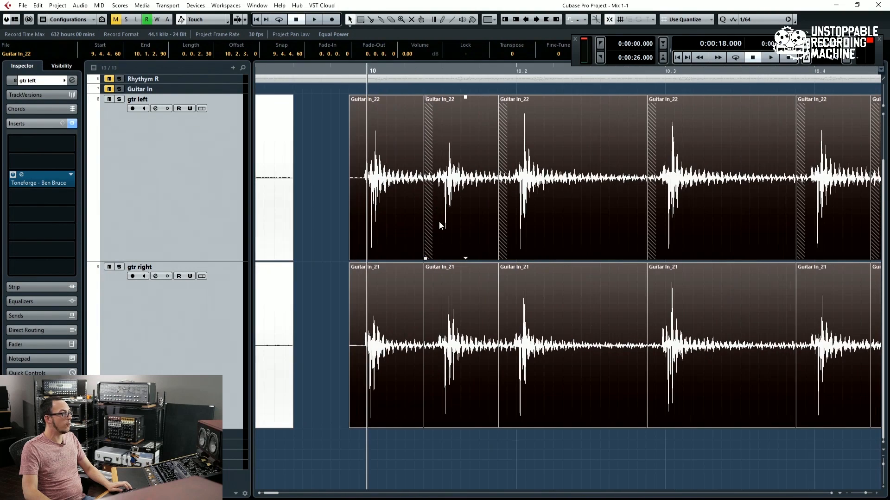
click(435, 309)
click(451, 237)
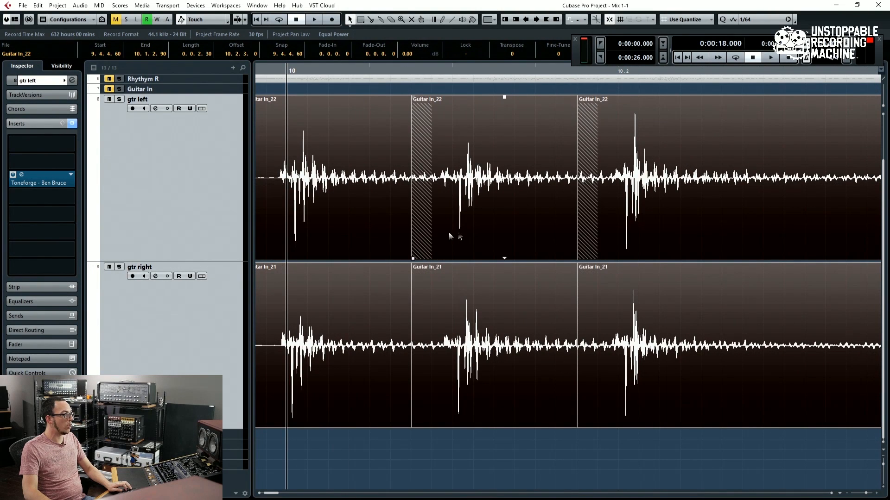
click(506, 314)
Crossfade all overlaps between the selected gtr left and gtr right clips and inspect the fades around 10.2 and 10.3.
scroll(457, 302, down, 4)
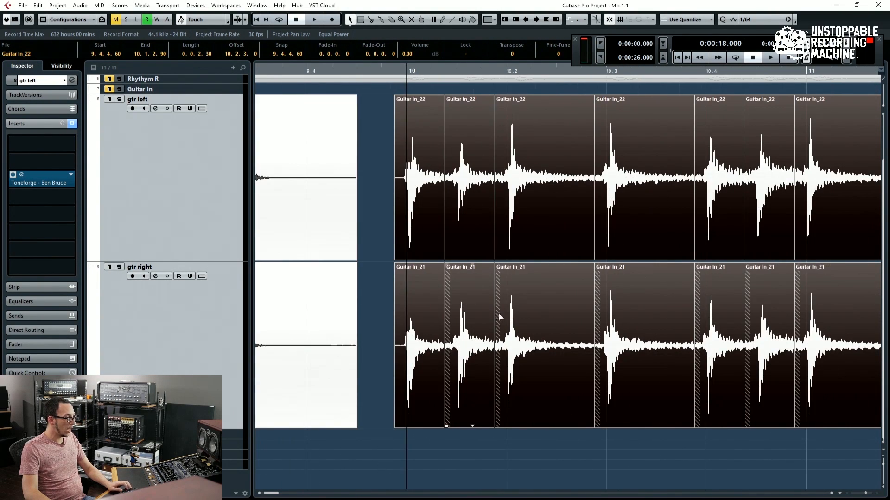
key(x)
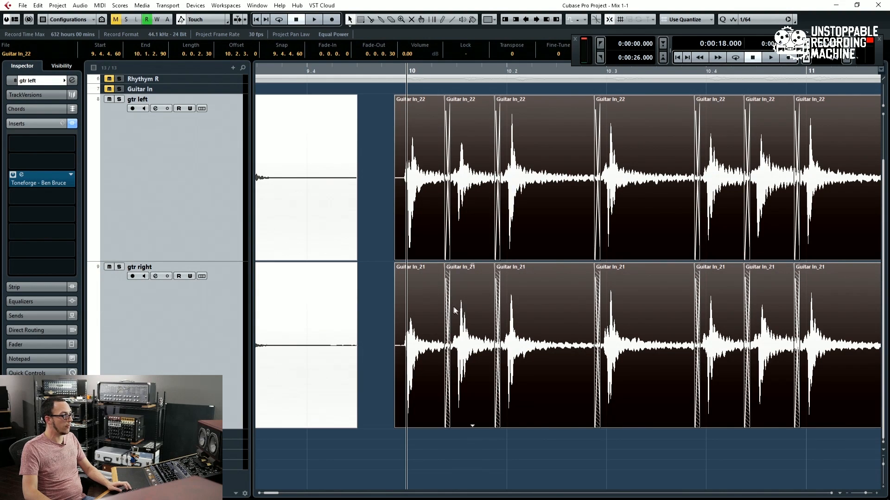
scroll(454, 311, up, 5)
scroll(445, 260, down, 2)
click(435, 215)
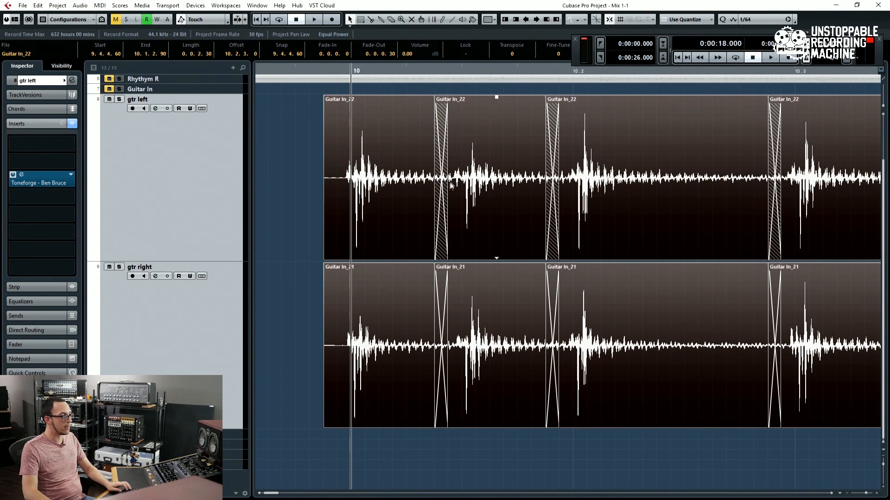
drag(720, 186, 618, 186)
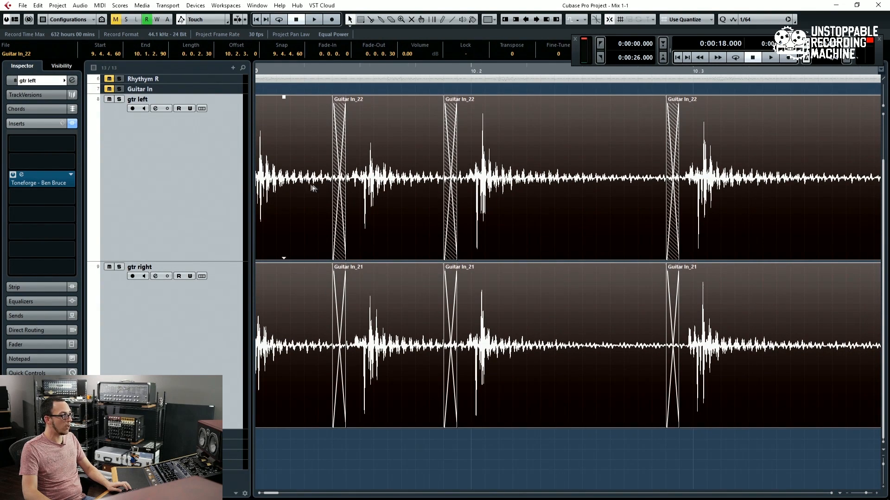
Open the crossfade settings for the selected gtr left and gtr right clips and review the equal-gain fade curves.
drag(342, 189, 414, 190)
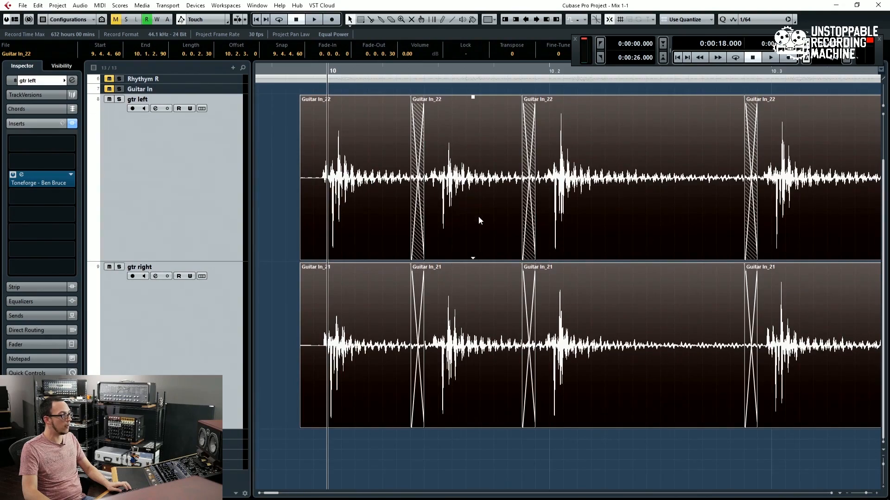
key(g)
key(g)
key(g)
key(g)
drag(741, 185, 411, 342)
key(x)
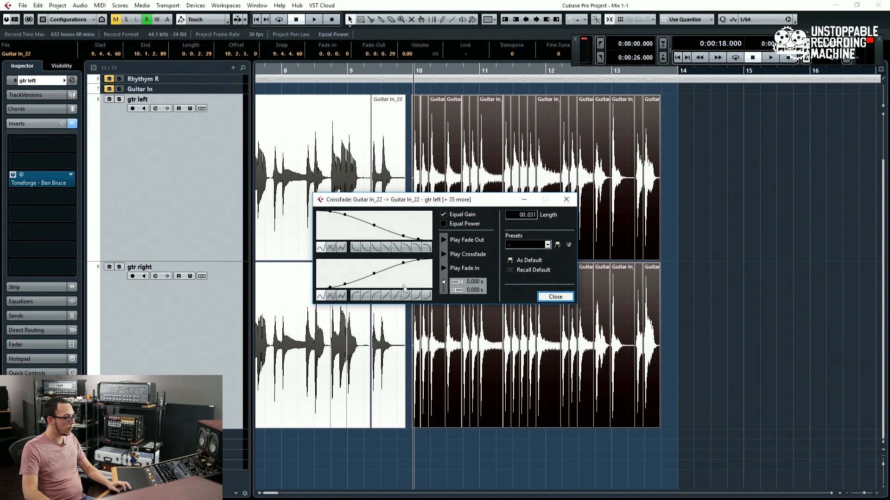
click(555, 297)
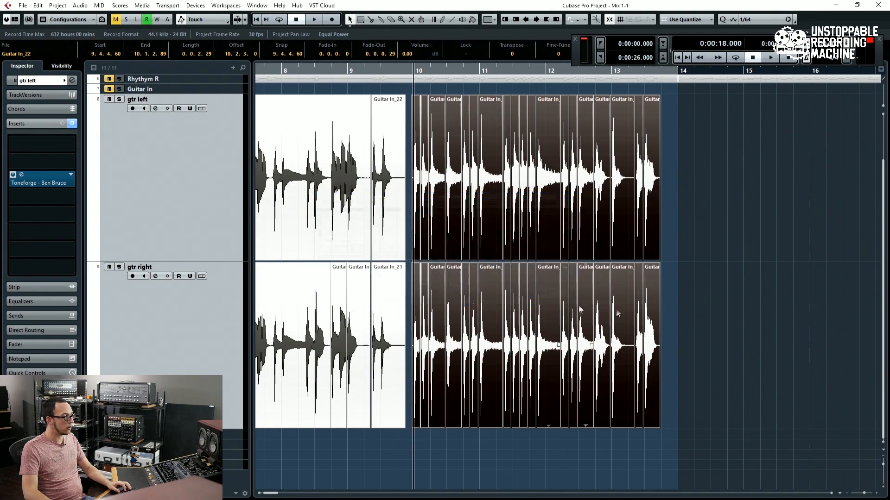
Deselect the guitar clips and examine the crossfade ahead of the note at 10.3 on both tracks.
key(ctrl+shift+a)
key(h)
key(h)
key(h)
key(h)
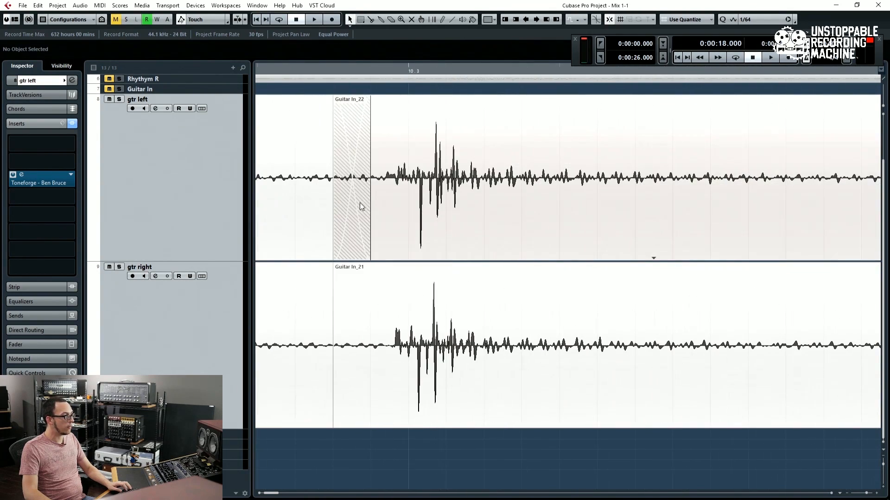
scroll(362, 207, left, 3)
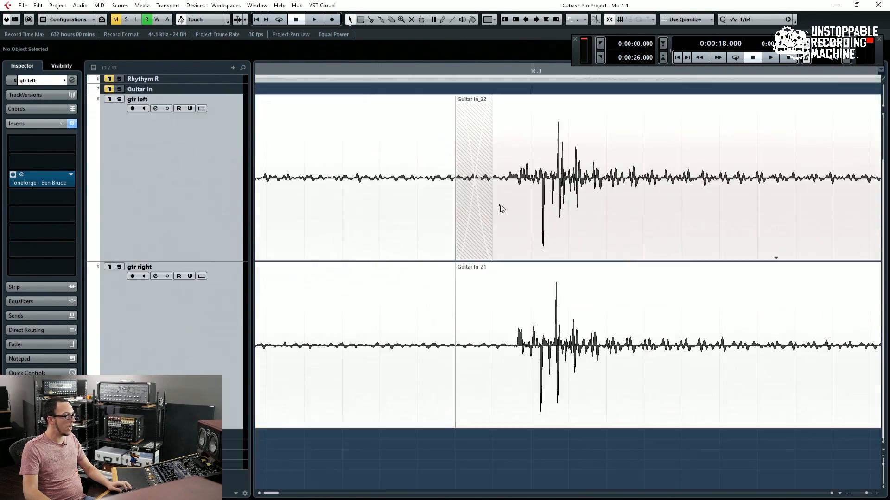
key(g)
key(g)
key(g)
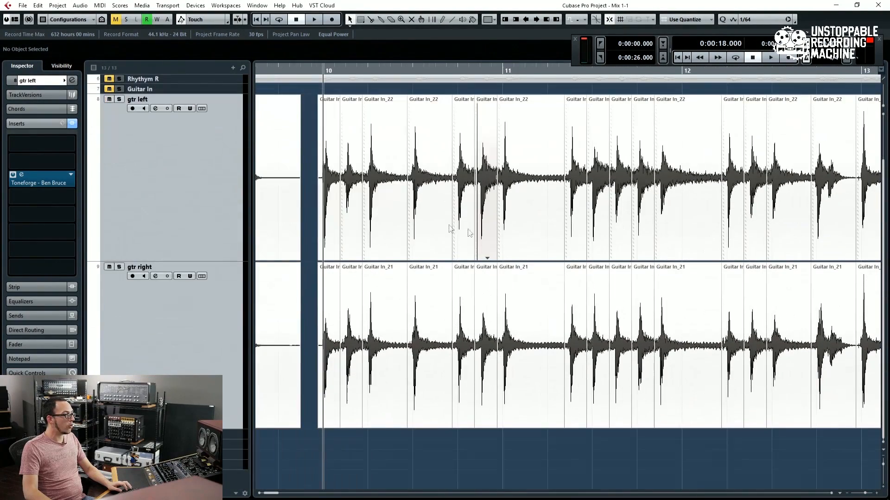
Set the playback position just before bar 10 and play the edited guitars through bar 13.
click(310, 73)
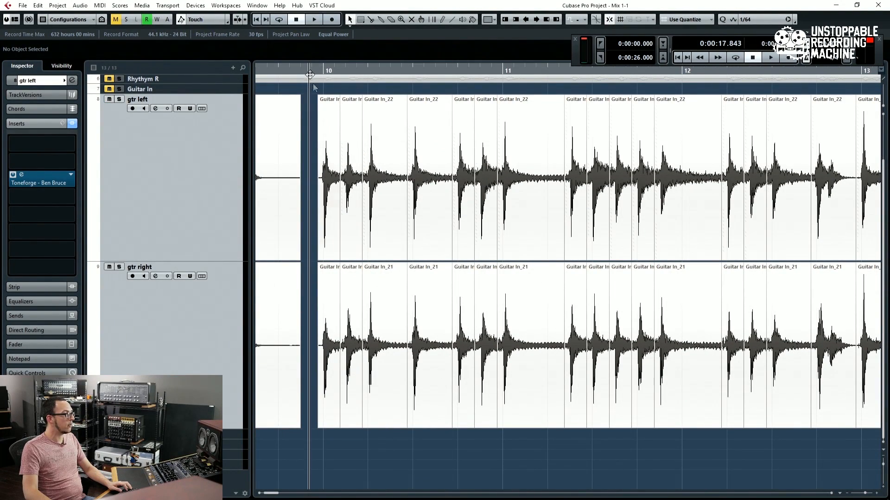
scroll(360, 254, up, 2)
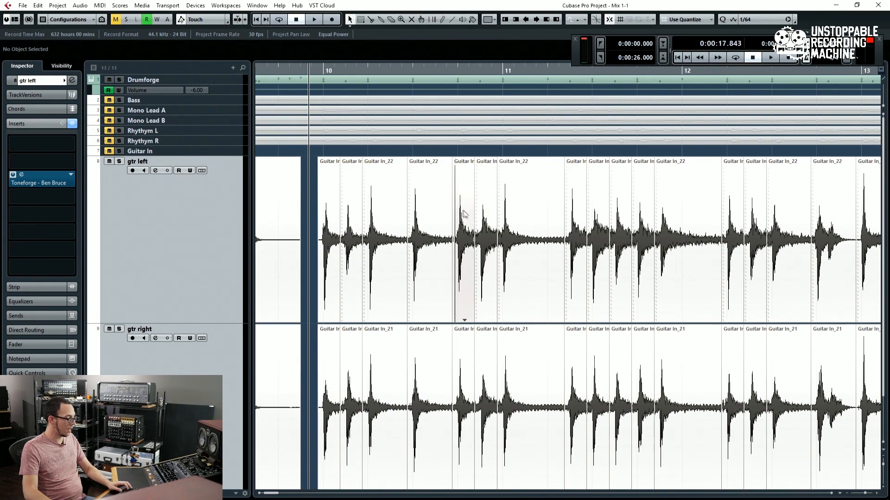
scroll(519, 218, right, 1)
scroll(524, 259, down, 2)
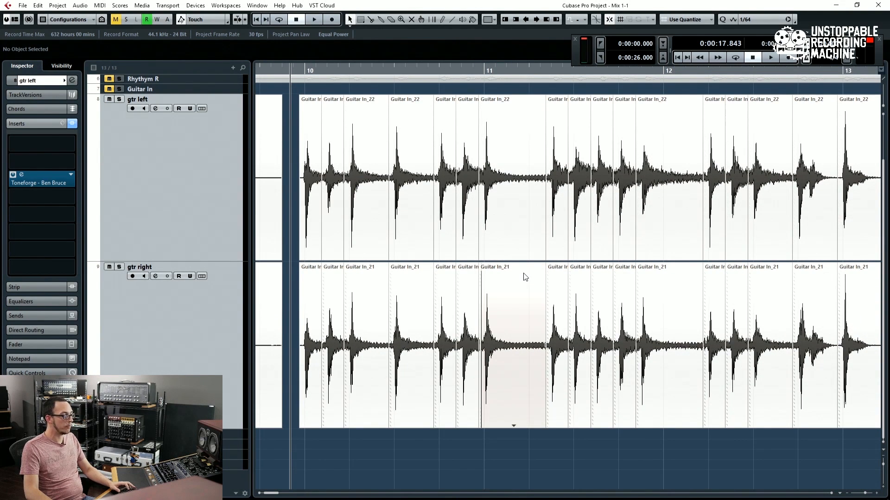
key(space)
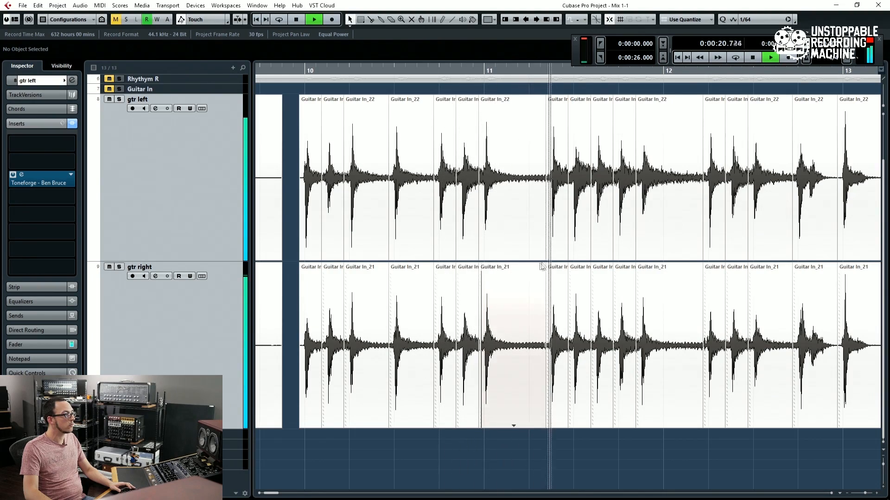
scroll(474, 253, right, 4)
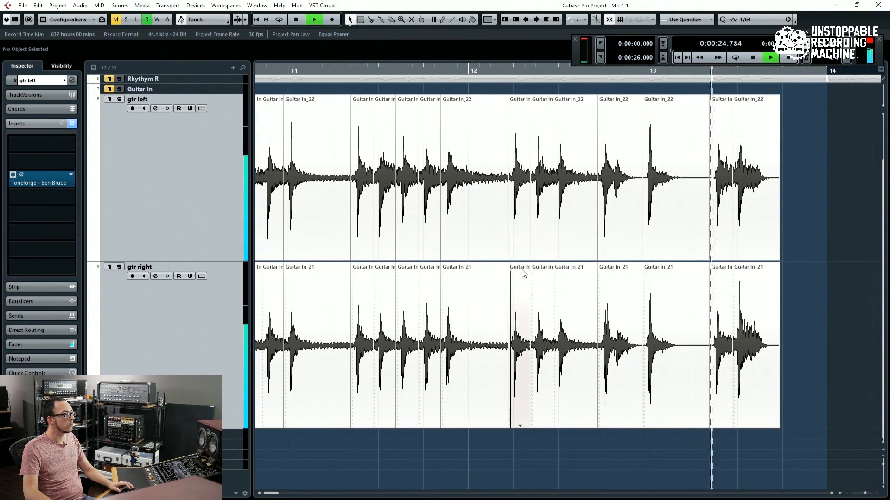
key(space)
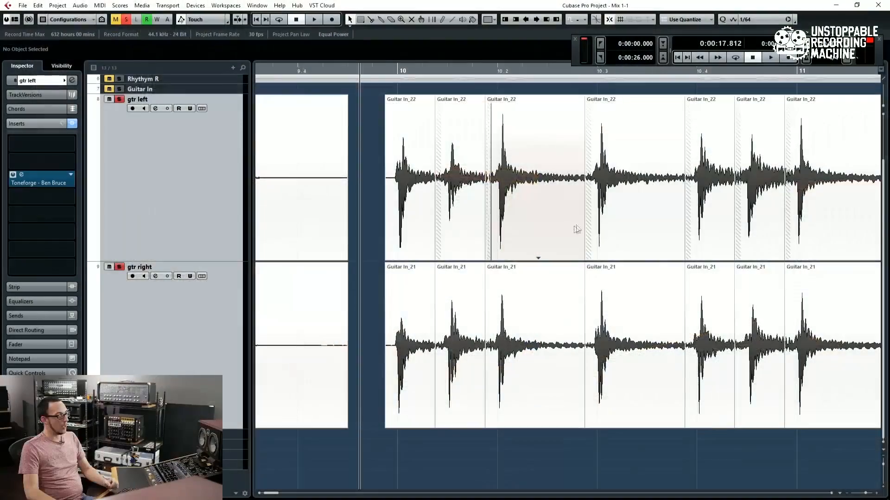
Examine the crossfades between bars 10 and 11 on gtr left and gtr right, and listen to the soloed guitars.
scroll(517, 223, up, 3)
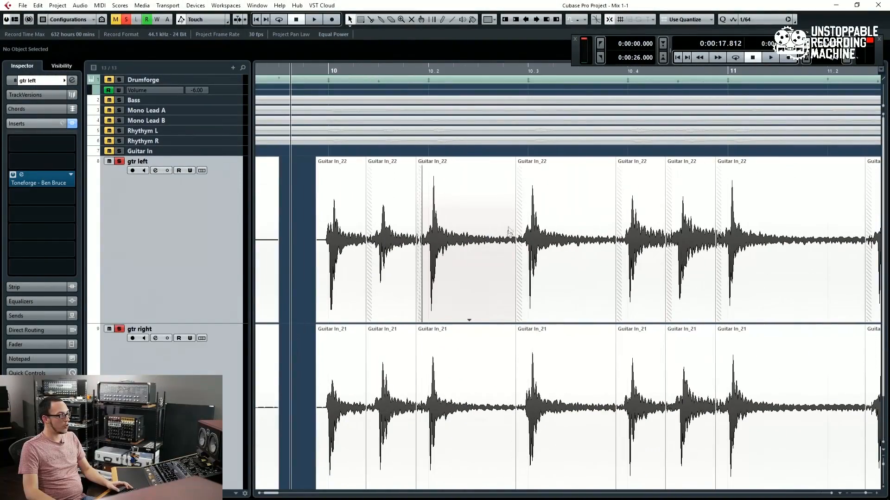
scroll(501, 254, up, 2)
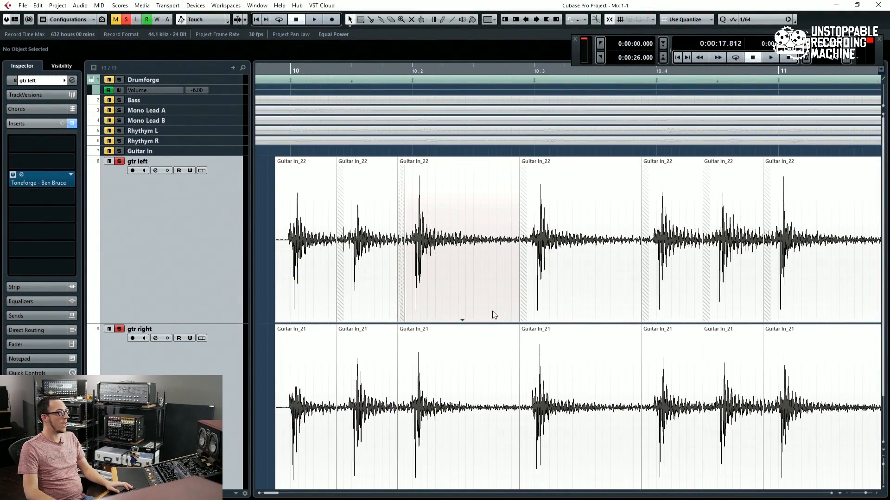
scroll(492, 310, down, 2)
scroll(497, 307, up, 2)
scroll(509, 278, down, 2)
scroll(531, 251, left, 1)
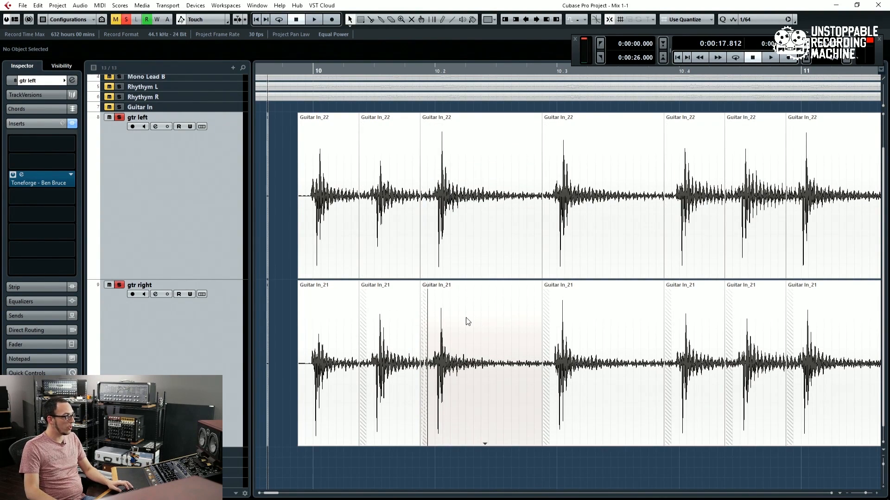
scroll(467, 321, up, 1)
scroll(538, 309, down, 1)
scroll(532, 312, left, 2)
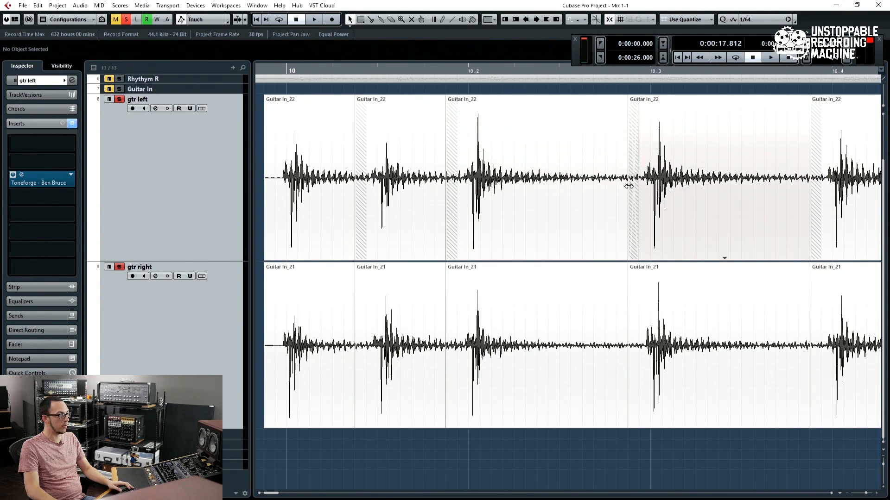
scroll(491, 250, left, 1)
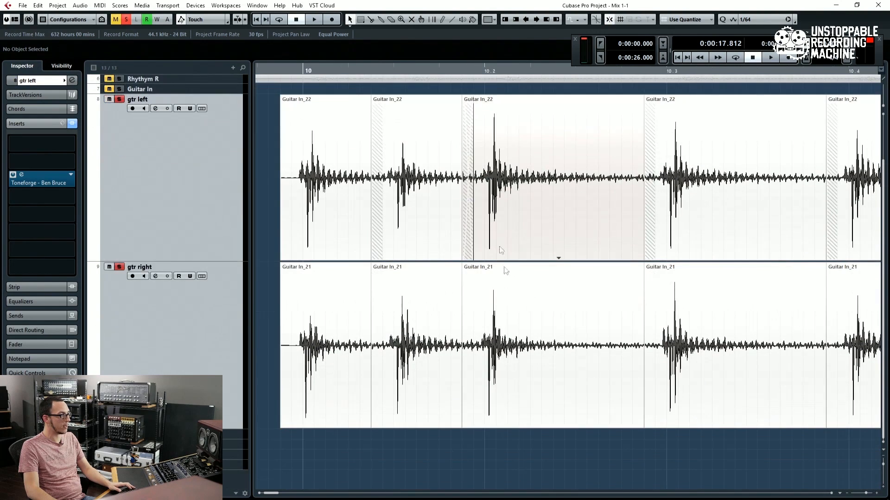
key(space)
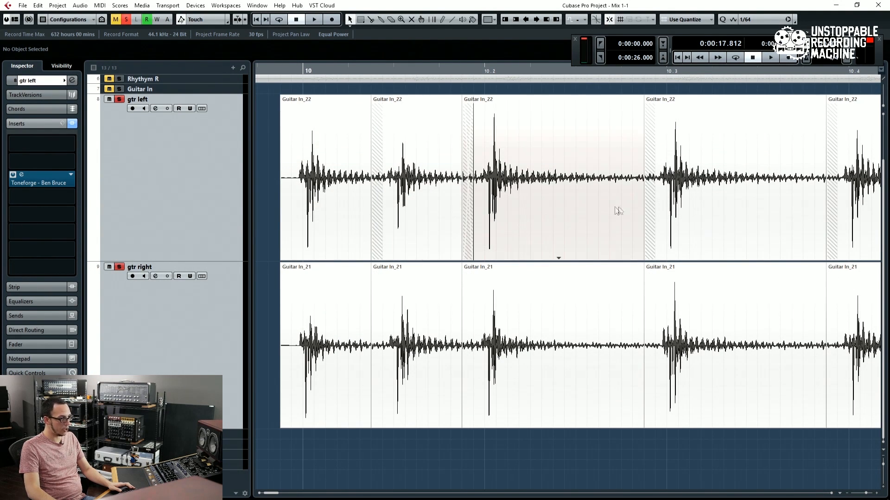
Move the gtr left crossfade before 10.3 earlier, starting the clip at 10.2.4.29, and play the passage.
click(649, 203)
drag(641, 207, 633, 231)
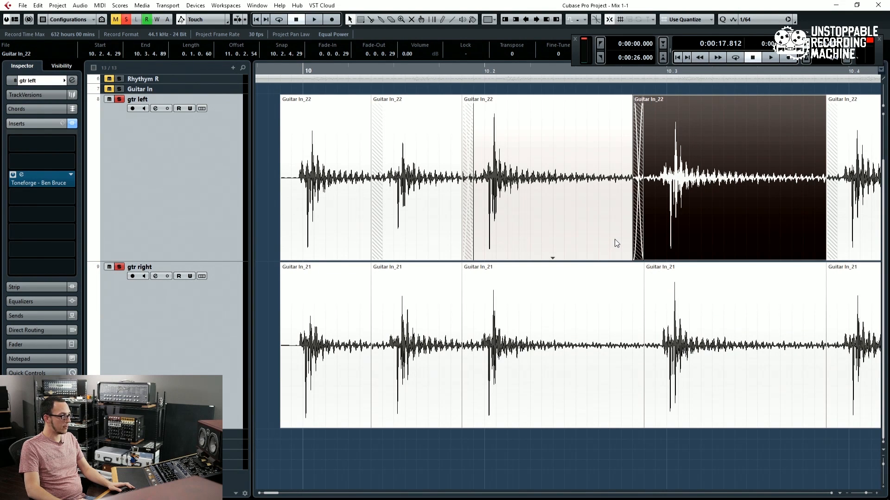
key(space)
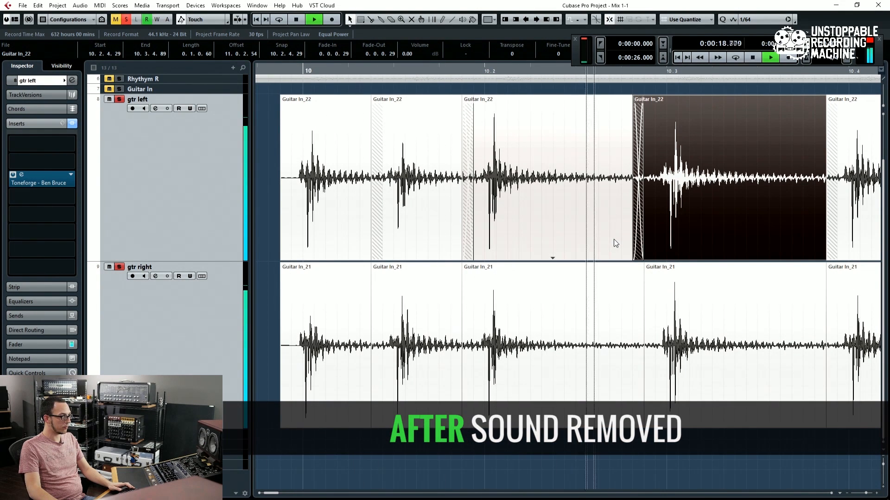
key(space)
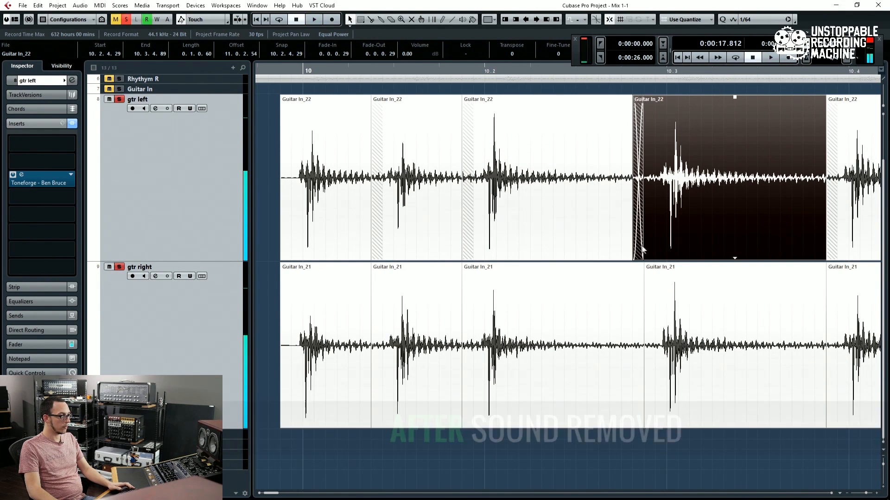
Move the gtr left crossfade before 10.3 back to 10.2.4.59, play the passage for comparison, and undo the move.
drag(636, 245, 649, 252)
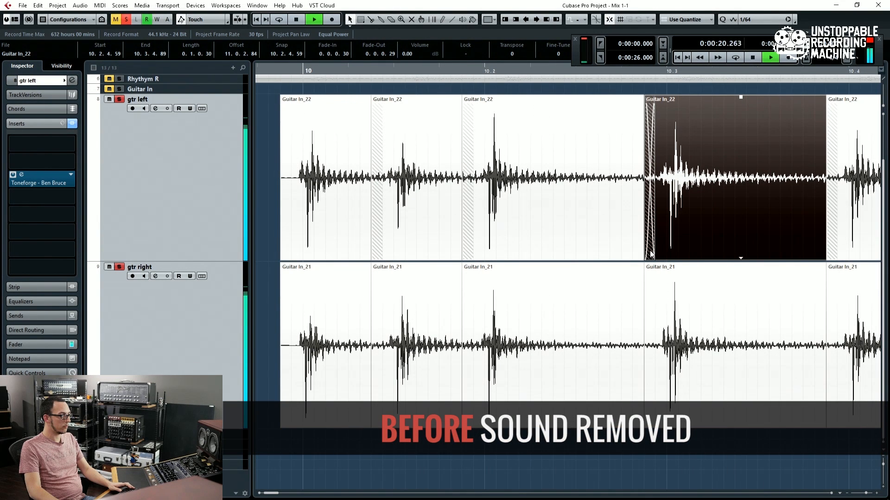
key(space)
key(ctrl+z)
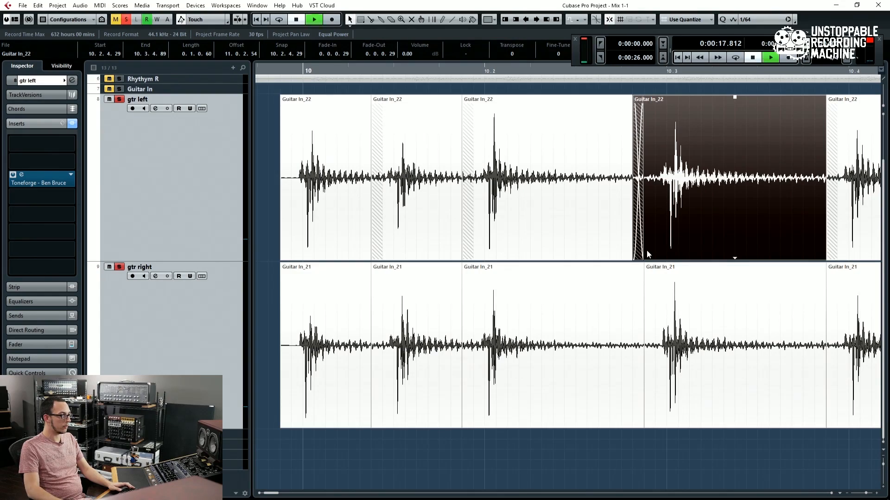
Play the soloed guitars from just before bar 10 to check the passage with the earlier crossfade at 10.3.
drag(647, 251, 359, 254)
scroll(487, 247, down, 5)
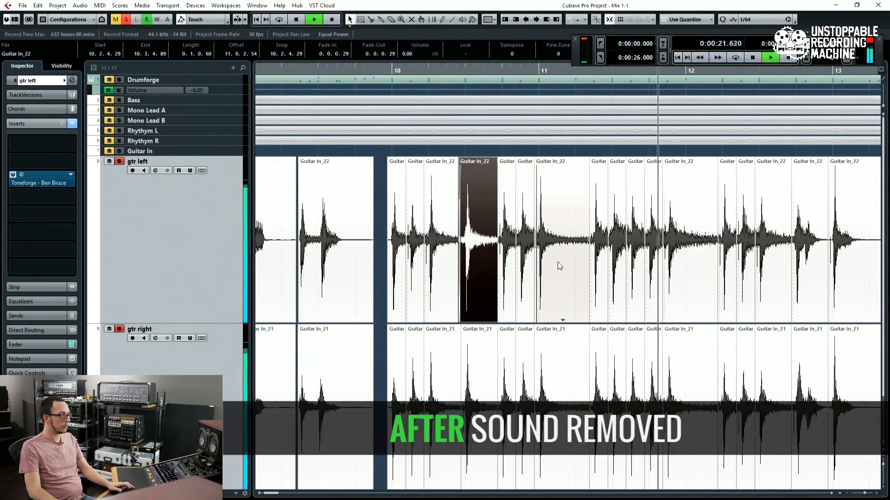
key(space)
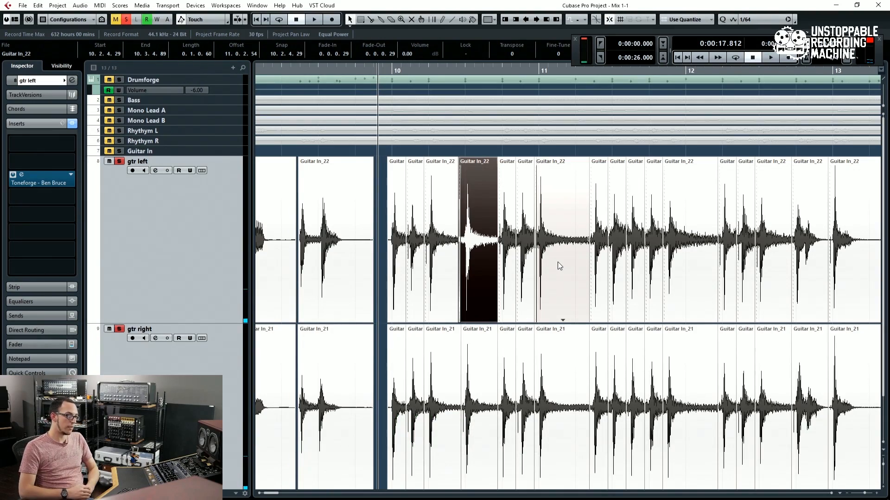